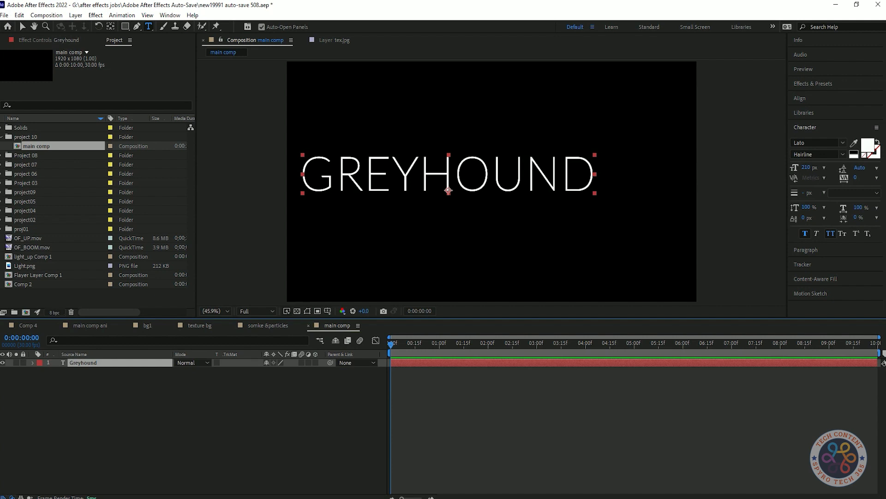
Centre the GREYHOUND layer in the comp and set its font size to 180 px.
{"action": "key", "text": "ctrl+Home"}
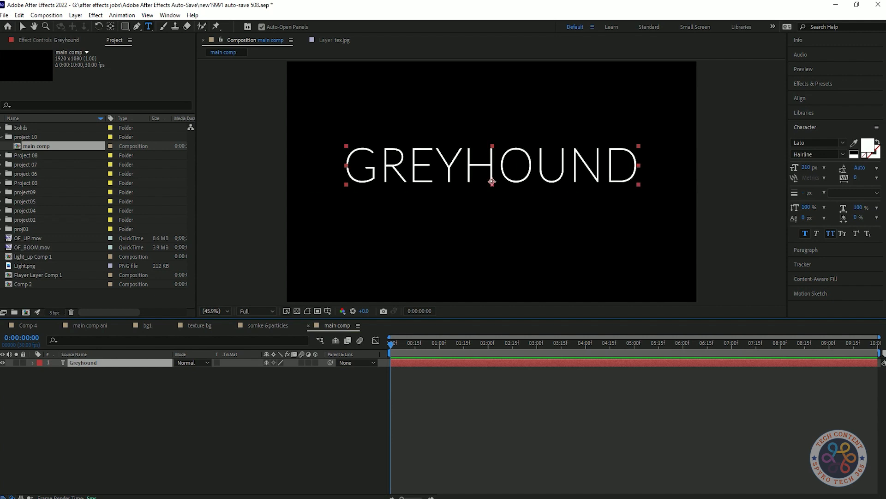
{"action": "left_click", "coordinate": [806, 168]}
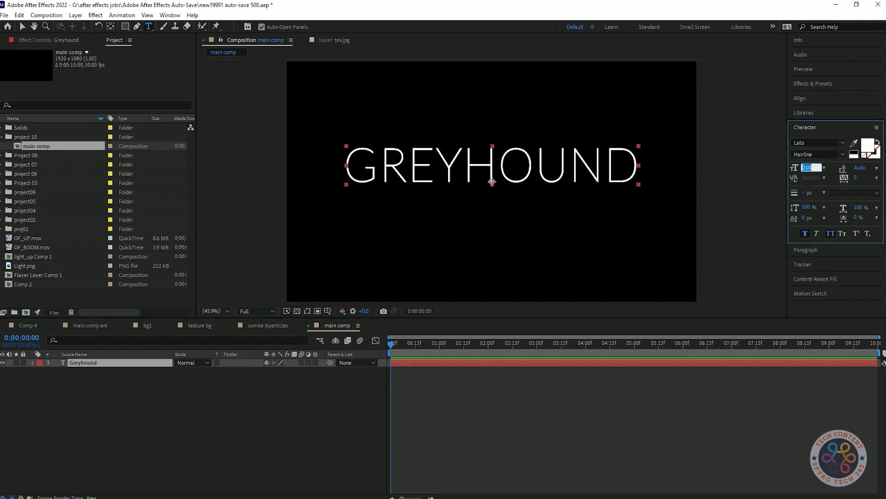
{"action": "type", "text": "180"}
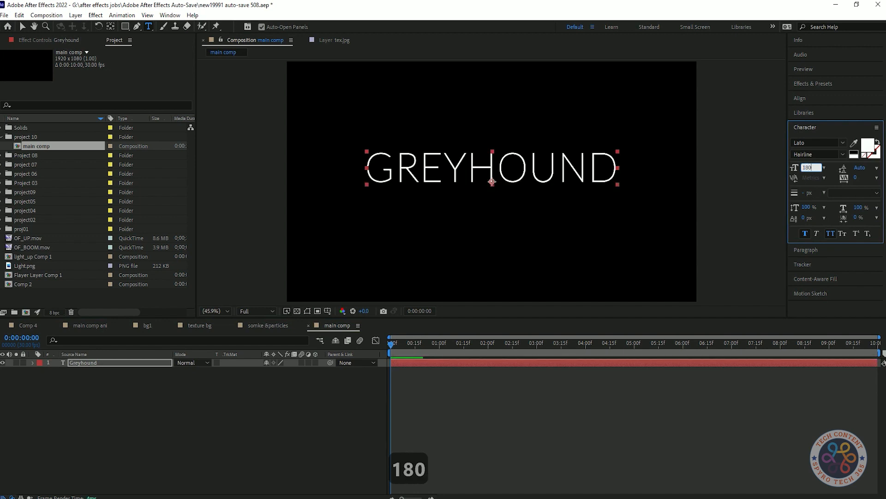
{"action": "key", "text": "Return"}
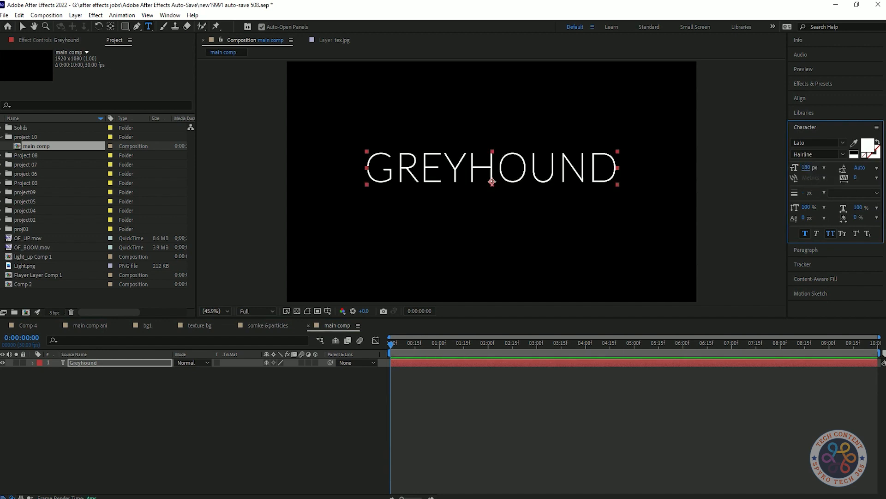
Align the title to the composition's vertical and horizontal centre.
{"action": "left_click", "coordinate": [554, 416]}
{"action": "left_click", "coordinate": [492, 181]}
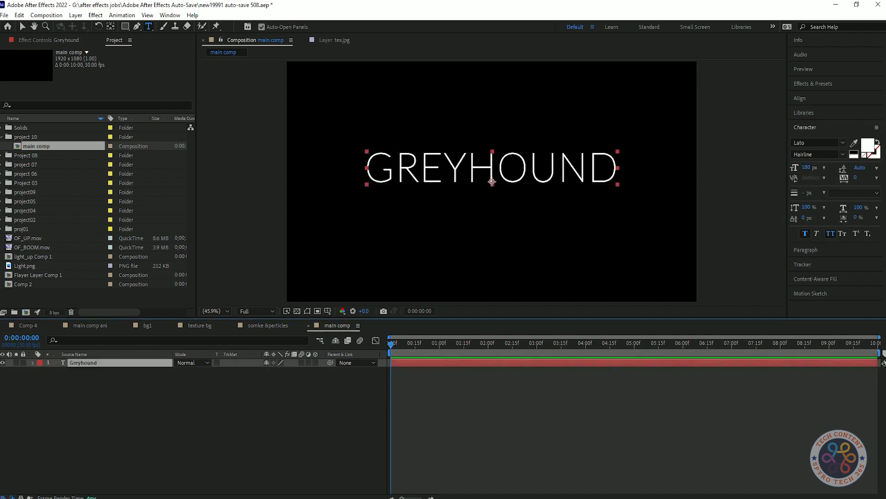
{"action": "left_click", "coordinate": [800, 99]}
{"action": "left_click", "coordinate": [813, 122]}
{"action": "left_click", "coordinate": [860, 122]}
{"action": "left_click", "coordinate": [577, 416]}
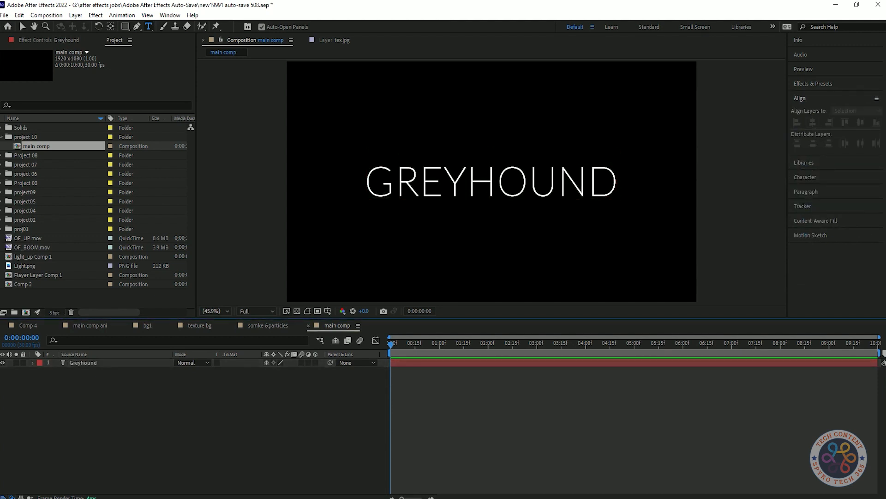
Reselect the Greyhound text layer and open its font style list in the Character panel.
{"action": "left_click", "coordinate": [805, 177]}
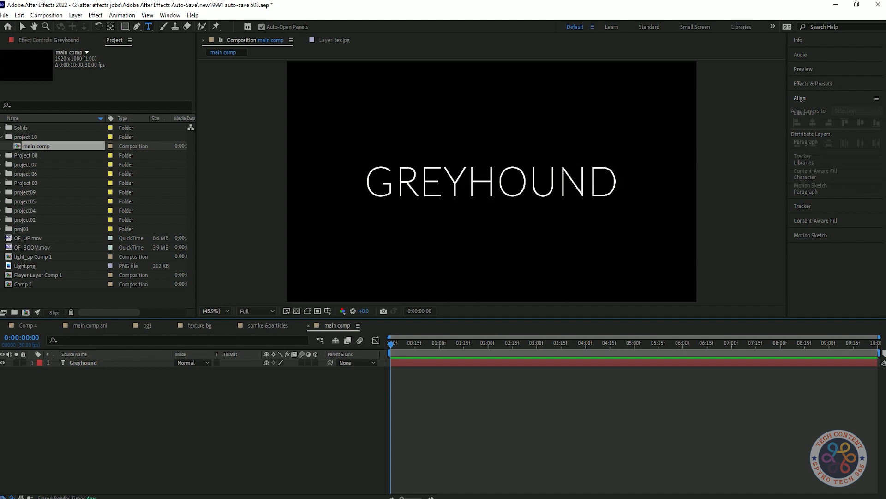
{"action": "left_click", "coordinate": [491, 195]}
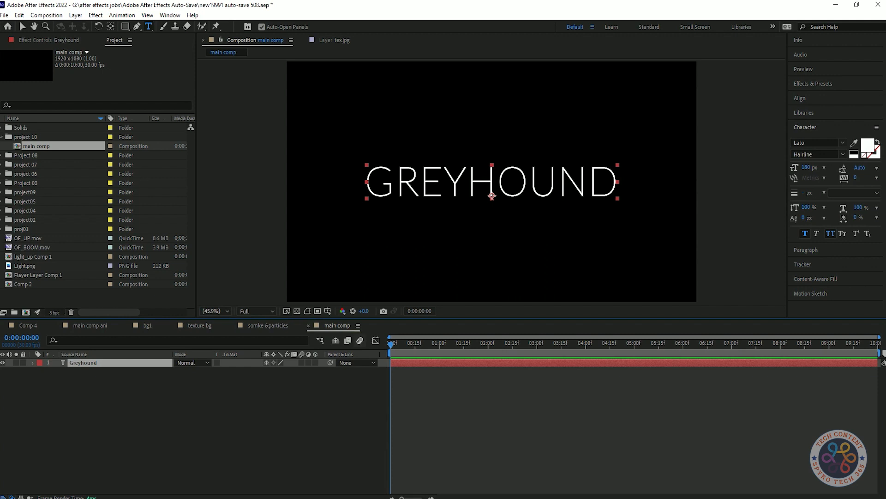
{"action": "left_click", "coordinate": [843, 142]}
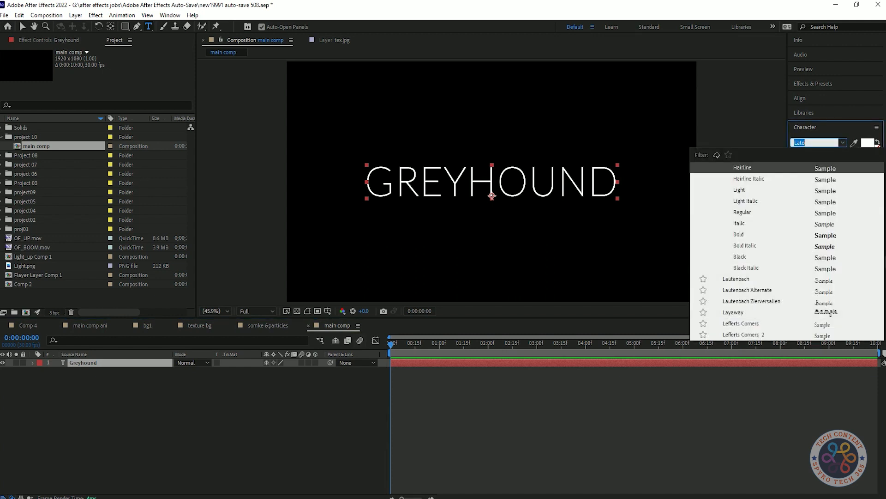
Preview Hairline Italic, Lato Italic, Bold, Bold Italic and Light Italic on the title.
{"action": "key", "text": "Down"}
{"action": "key", "text": "Up"}
{"action": "key", "text": "Up"}
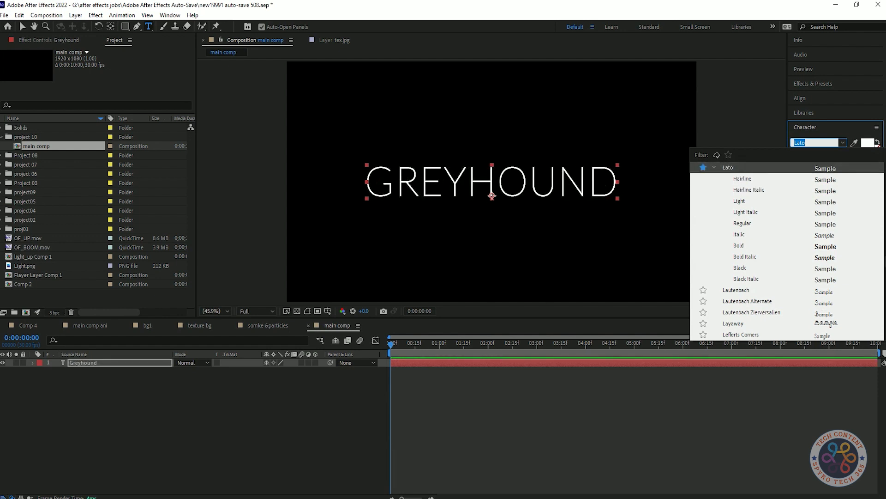
{"action": "key", "text": "Up"}
{"action": "key", "text": "Down"}
{"action": "key", "text": "Down"}
{"action": "key", "text": "Down"}
{"action": "key", "text": "Up"}
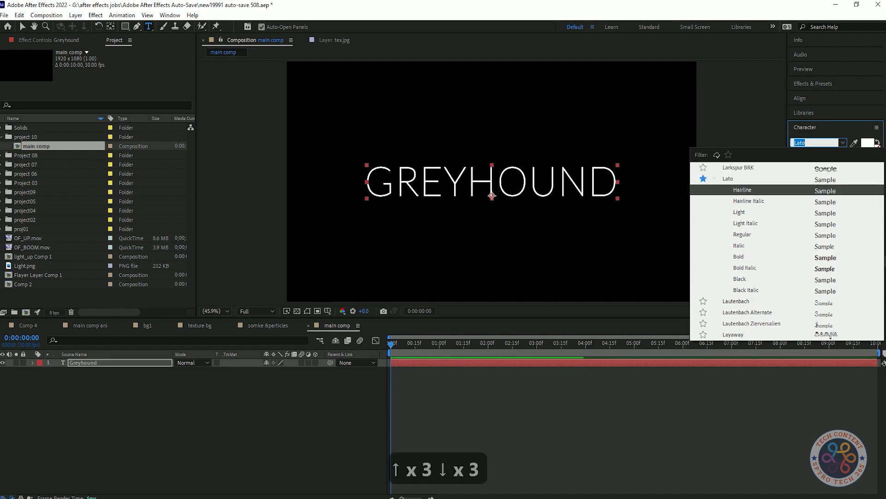
{"action": "key", "text": "Down"}
{"action": "key", "text": "Down"}
{"action": "key", "text": "Down"}
{"action": "key", "text": "Down"}
{"action": "key", "text": "Down"}
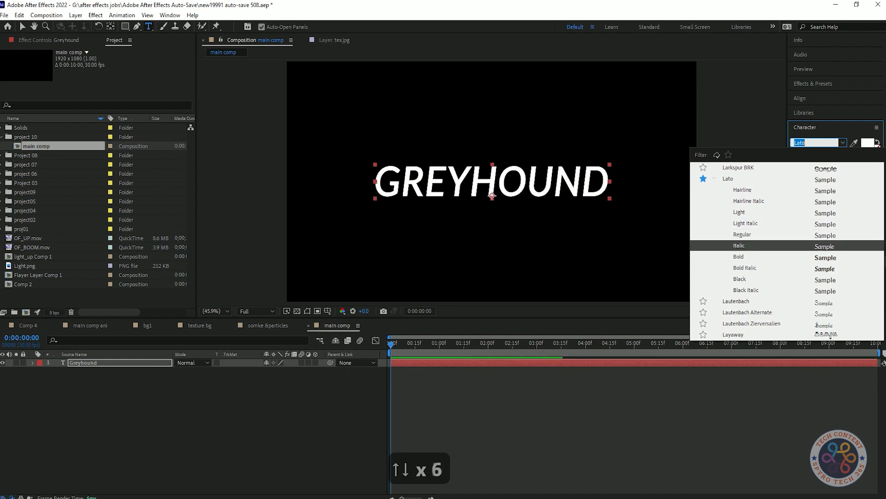
{"action": "key", "text": "Down"}
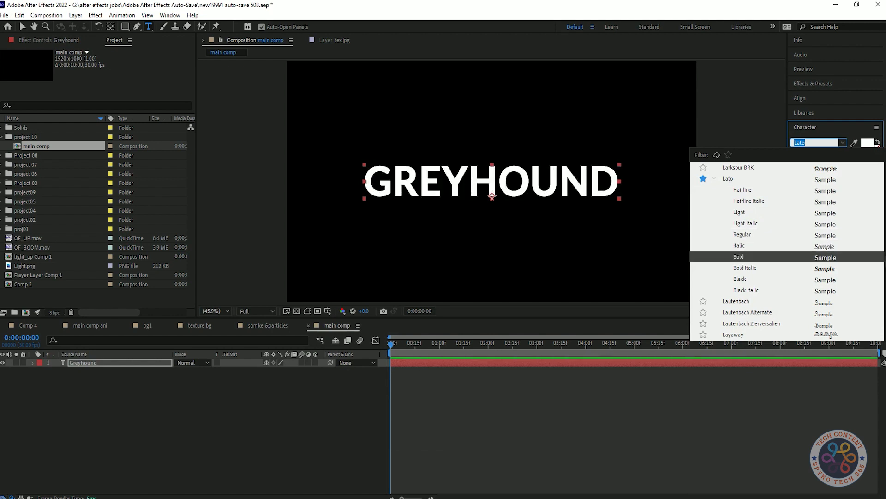
{"action": "key", "text": "Down"}
{"action": "key", "text": "Up"}
{"action": "key", "text": "Up"}
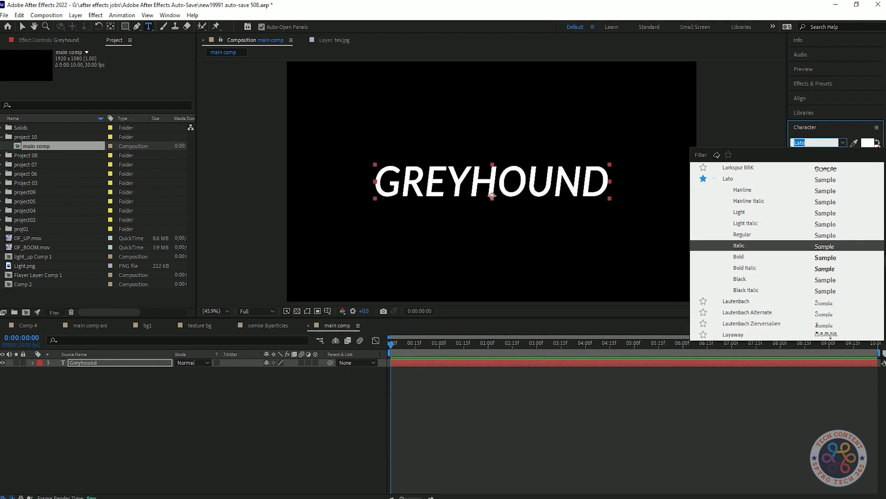
{"action": "key", "text": "Up"}
{"action": "key", "text": "Up"}
Step through Lato Light and Regular, apply Lato Black to GREYHOUND, and save the project.
{"action": "key", "text": "Down"}
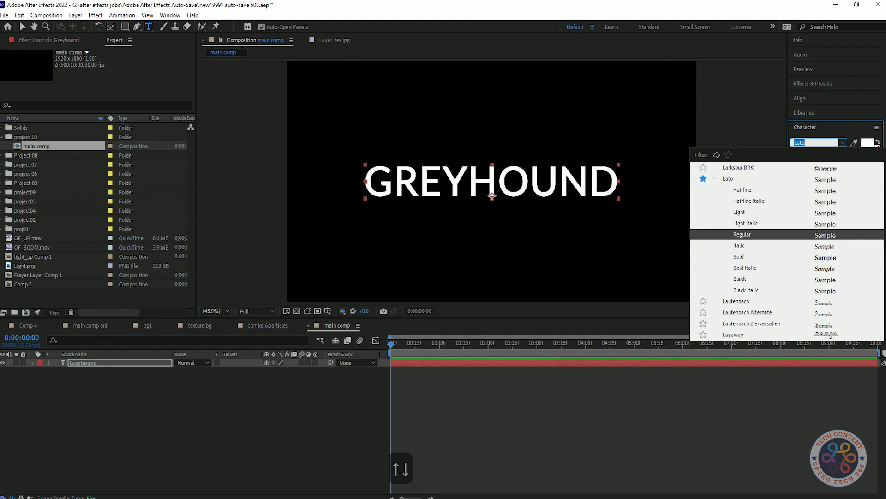
{"action": "key", "text": "Up"}
{"action": "key", "text": "Up"}
{"action": "key", "text": "Up"}
{"action": "key", "text": "Up"}
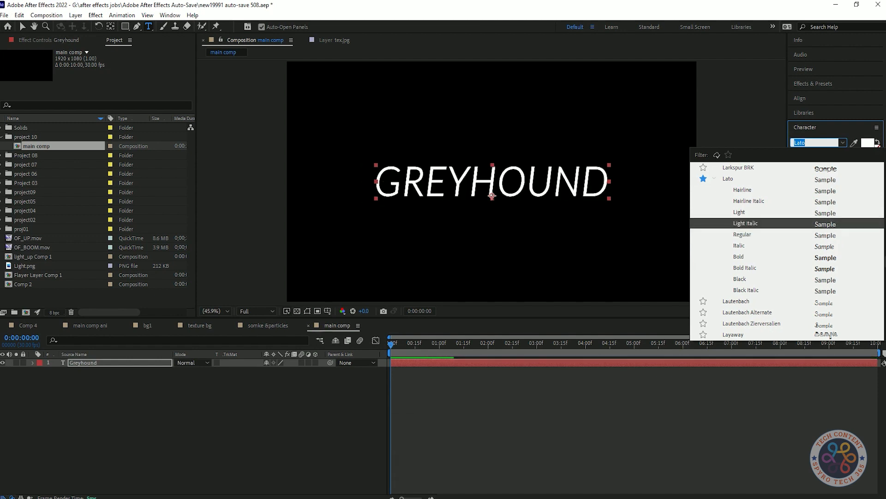
{"action": "key", "text": "Down"}
{"action": "key", "text": "Down"}
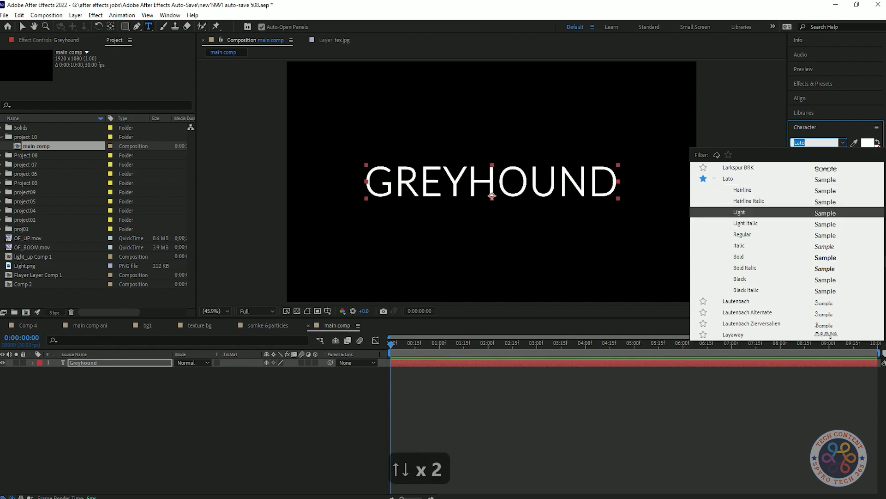
{"action": "key", "text": "Down"}
{"action": "key", "text": "Down"}
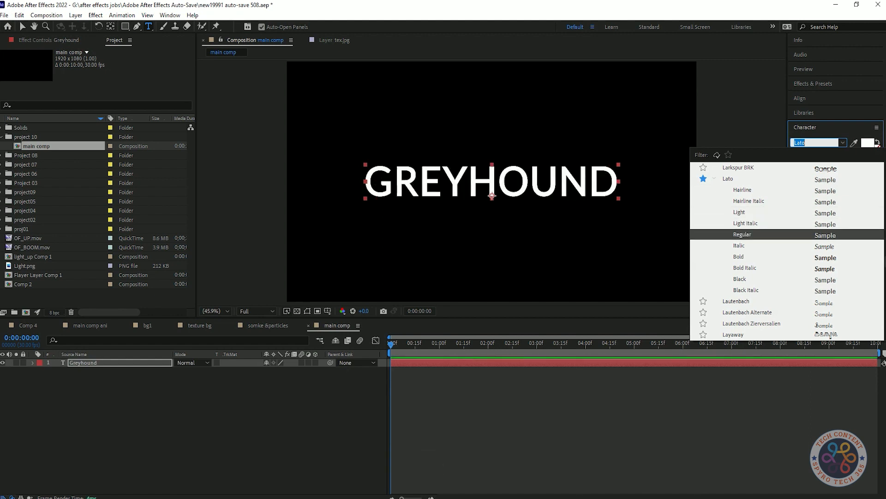
{"action": "key", "text": "Down"}
{"action": "key", "text": "Down"}
{"action": "key", "text": "Down"}
{"action": "key", "text": "Down"}
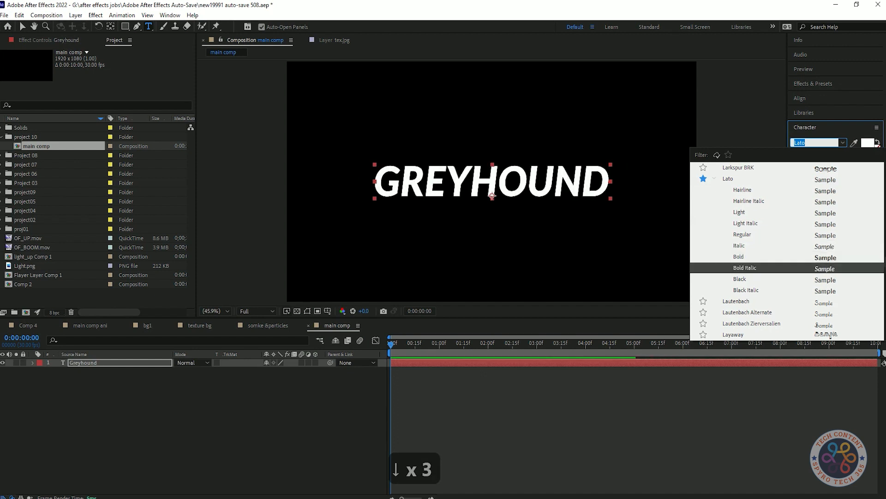
{"action": "key", "text": "Return"}
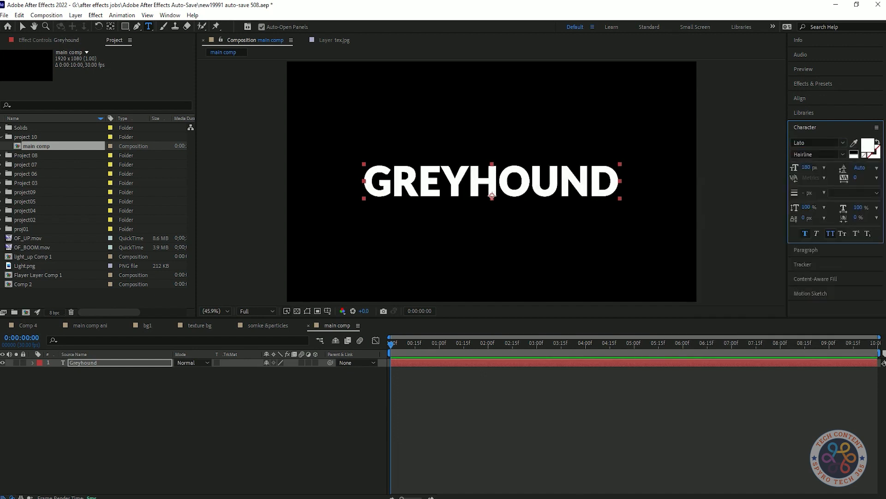
{"action": "key", "text": "ctrl+s"}
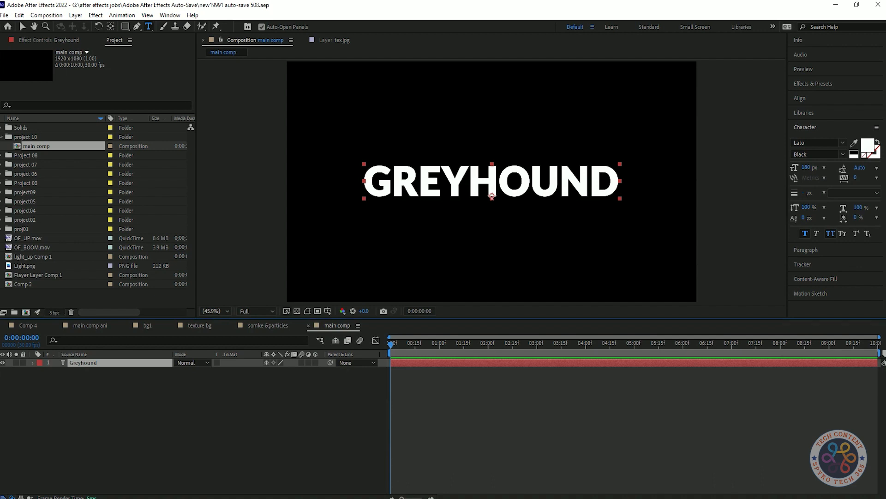
Pre-compose the Greyhound text layer into a comp named 'TExt Comp'.
{"action": "right_click", "coordinate": [133, 362]}
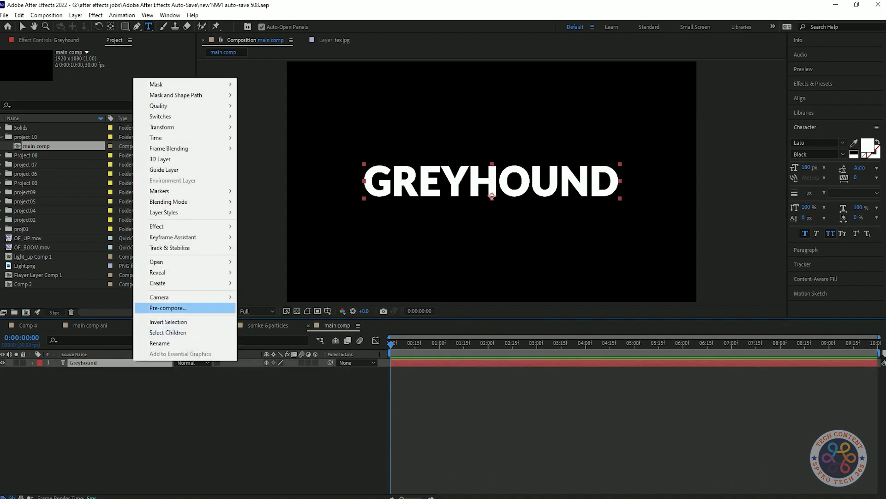
{"action": "left_click", "coordinate": [168, 307]}
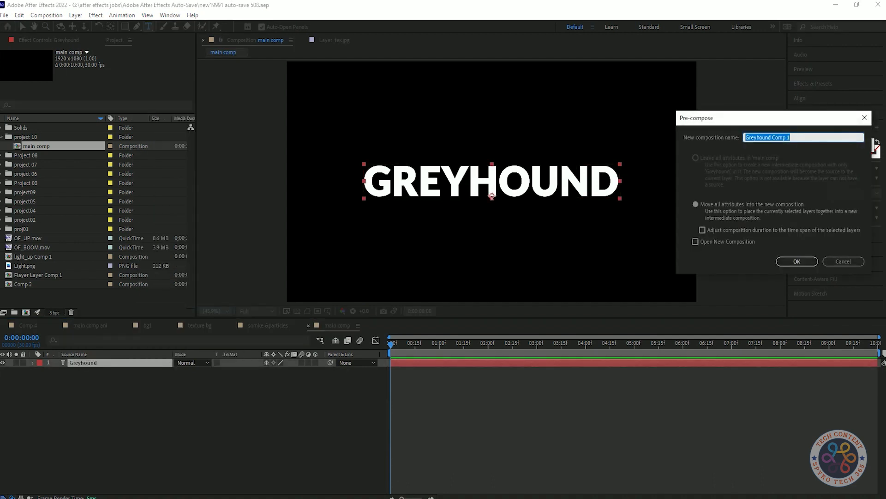
{"action": "type", "text": "TExt Comp"}
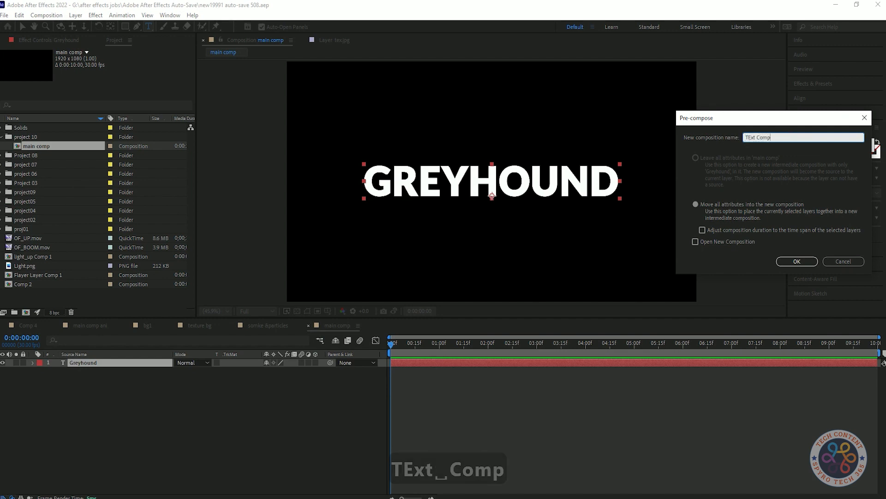
{"action": "key", "text": "Return"}
Create a new white solid layer in main comp.
{"action": "key", "text": "ctrl+shift+a"}
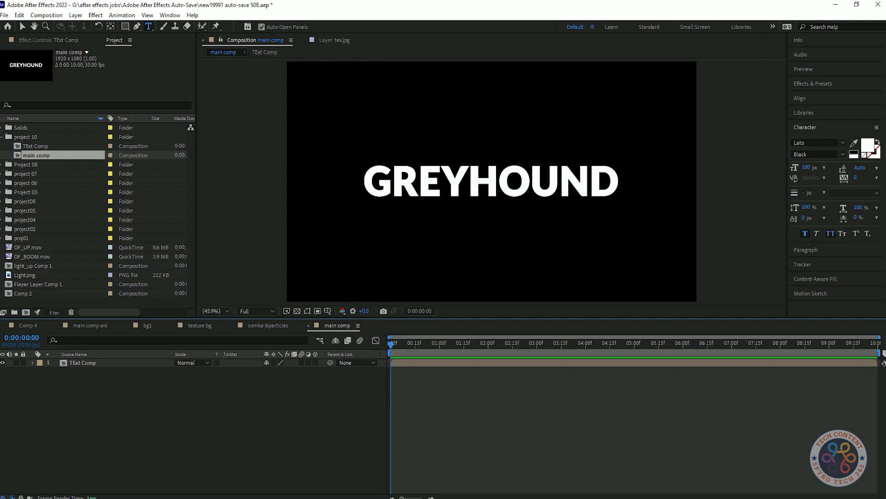
{"action": "key", "text": "ctrl+y"}
{"action": "left_click", "coordinate": [438, 314]}
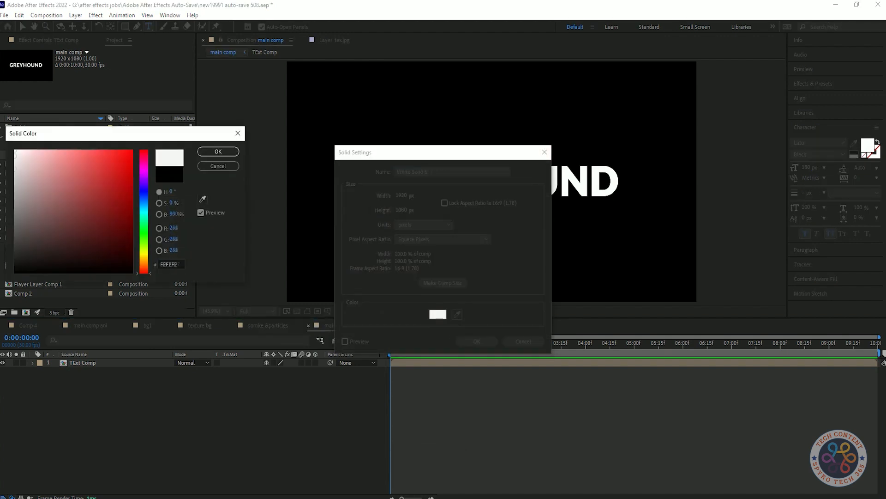
{"action": "left_click", "coordinate": [218, 151]}
{"action": "left_click", "coordinate": [477, 341]}
Set White Solid 5's track matte to Alpha Matte 'TExt Comp' and check the result.
{"action": "left_click", "coordinate": [240, 371]}
{"action": "left_click", "coordinate": [281, 405]}
{"action": "left_click", "coordinate": [240, 371]}
{"action": "left_click", "coordinate": [269, 395]}
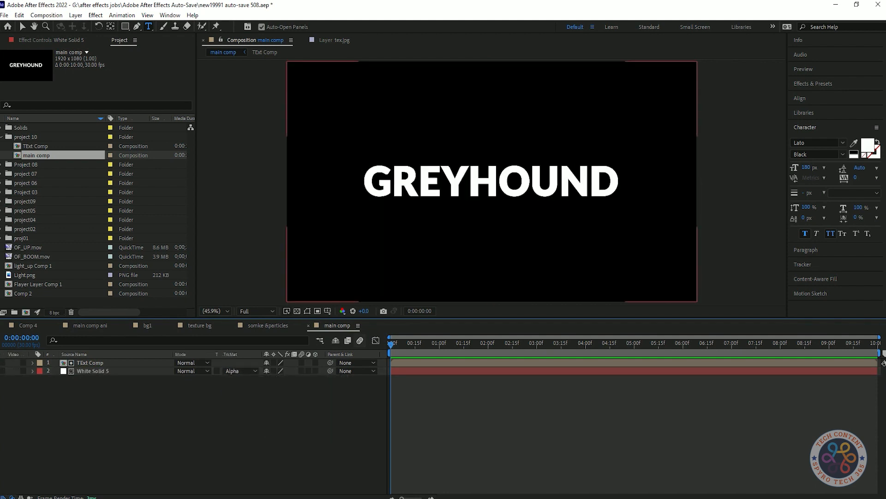
{"action": "left_click", "coordinate": [240, 370]}
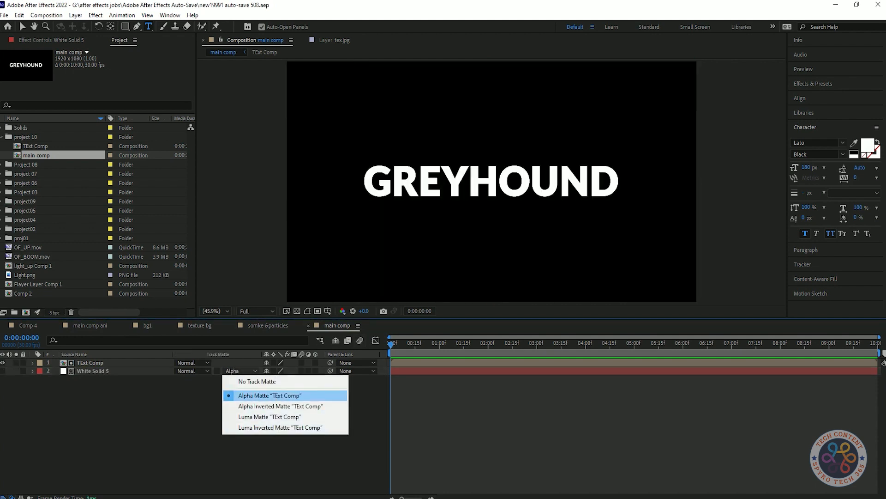
{"action": "left_click", "coordinate": [270, 395]}
{"action": "left_click", "coordinate": [3, 362]}
{"action": "left_click", "coordinate": [2, 371]}
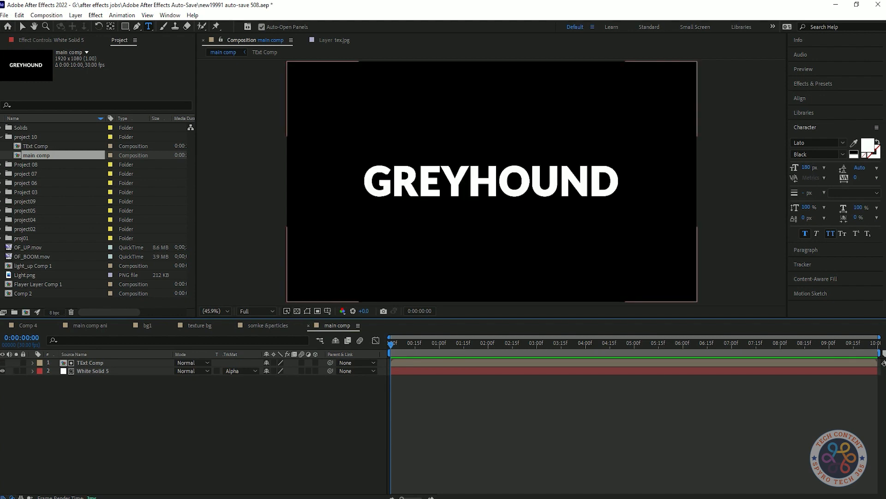
Duplicate the TExt Comp layer and make the copy visible.
{"action": "left_click", "coordinate": [90, 363]}
{"action": "key", "text": "ctrl+d"}
{"action": "left_click", "coordinate": [3, 363]}
{"action": "left_click", "coordinate": [287, 416]}
Pre-compose main comp's three layers into 'title logo comp' and save the project.
{"action": "left_click_drag", "start_coordinate": [287, 415], "coordinate": [74, 364]}
{"action": "right_click", "coordinate": [126, 374]}
{"action": "left_click", "coordinate": [160, 321]}
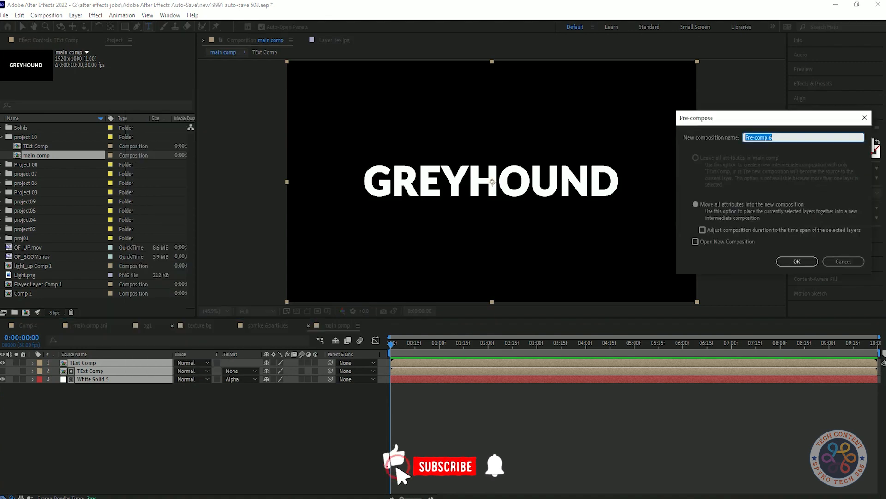
{"action": "type", "text": "t"}
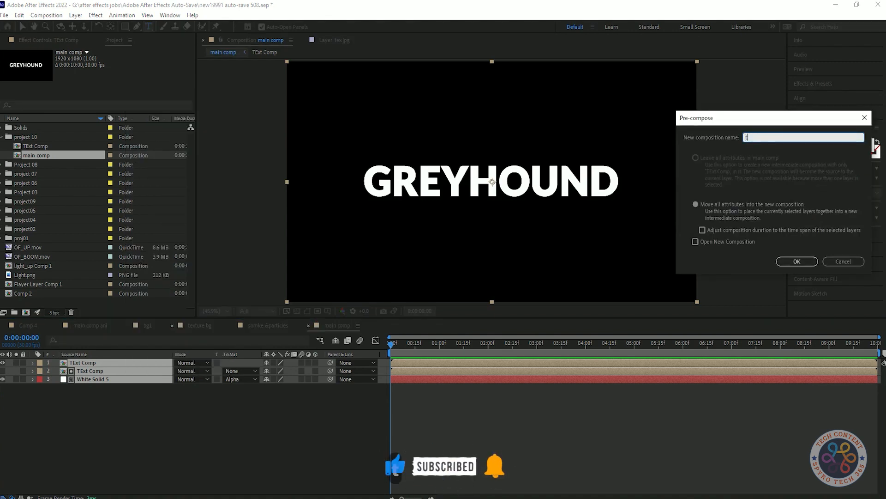
{"action": "type", "text": "itle logo comp"}
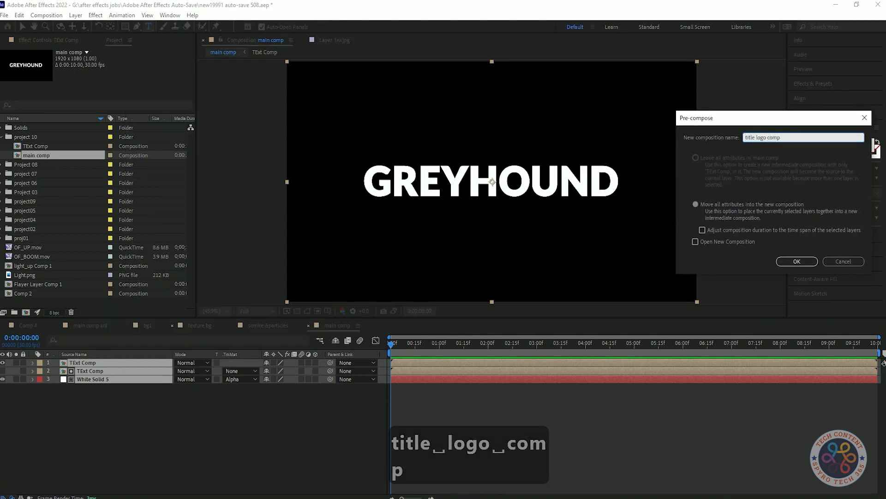
{"action": "key", "text": "Return"}
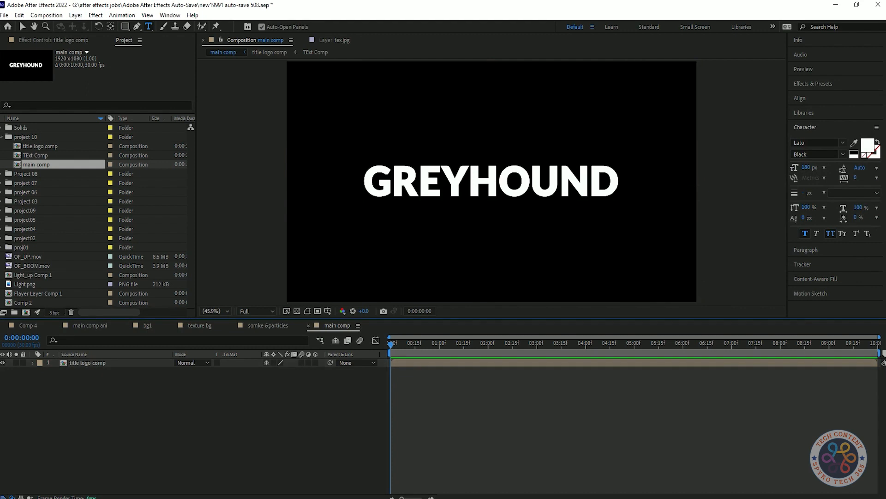
{"action": "key", "text": "ctrl+s"}
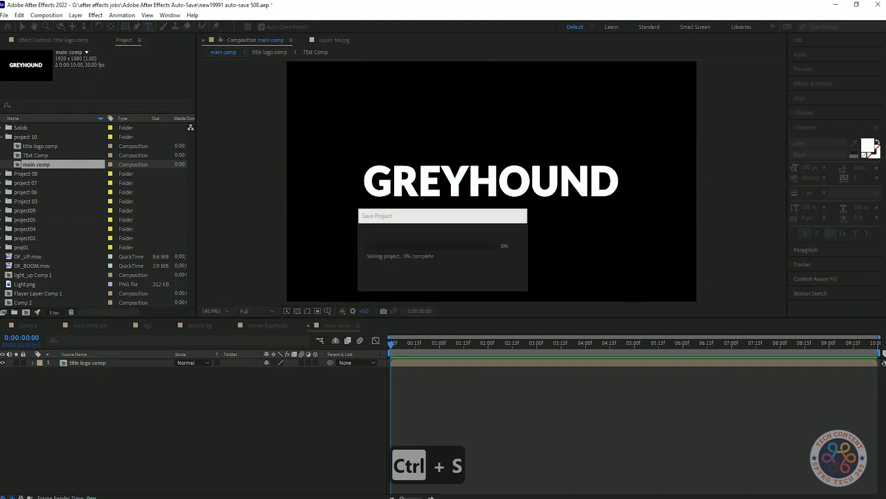
Start a new composition named 'grunge texture comp'.
{"action": "left_click", "coordinate": [87, 362]}
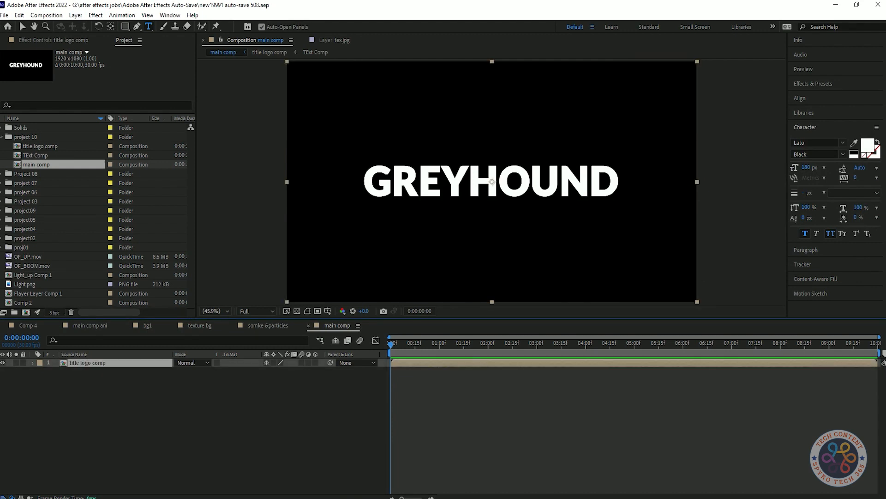
{"action": "key", "text": "ctrl+n"}
{"action": "type", "text": "grunge texture comp"}
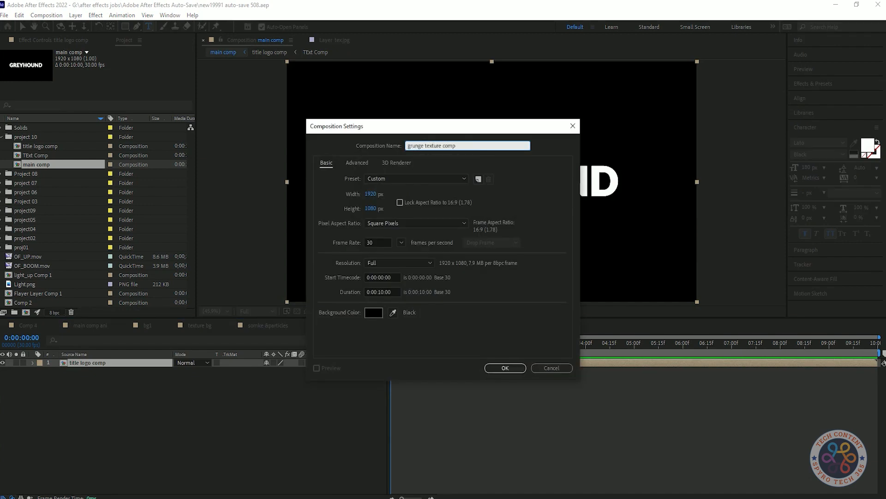
Create grunge texture comp and apply a Drop Shadow to the top TExt Comp layer.
{"action": "left_click", "coordinate": [505, 368]}
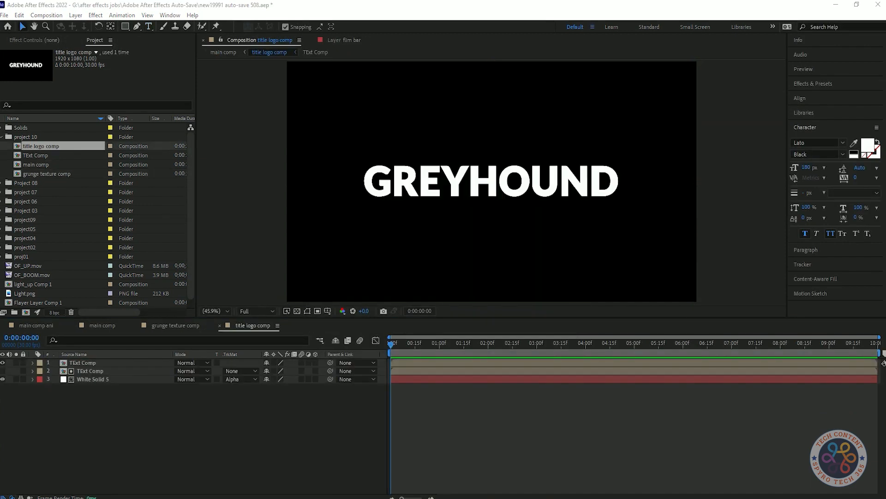
{"action": "left_click", "coordinate": [84, 363]}
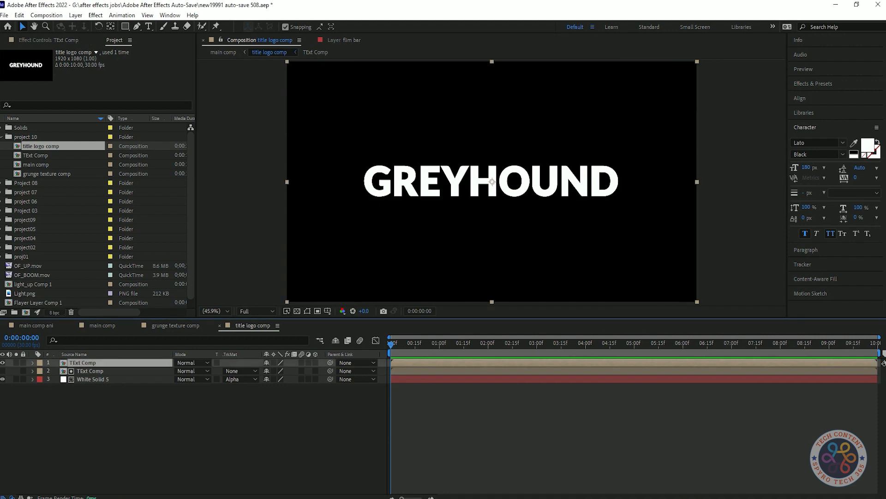
{"action": "left_click", "coordinate": [813, 84]}
{"action": "type", "text": "drop sha"}
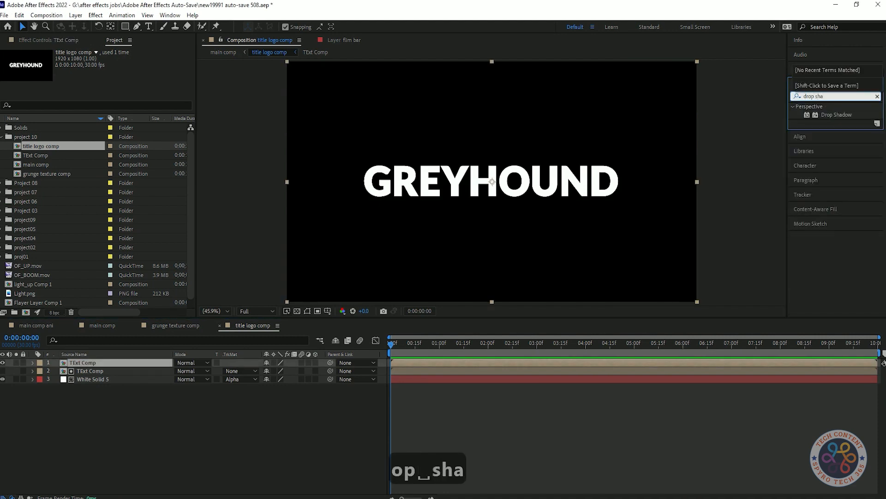
{"action": "left_click_drag", "start_coordinate": [836, 114], "coordinate": [491, 139]}
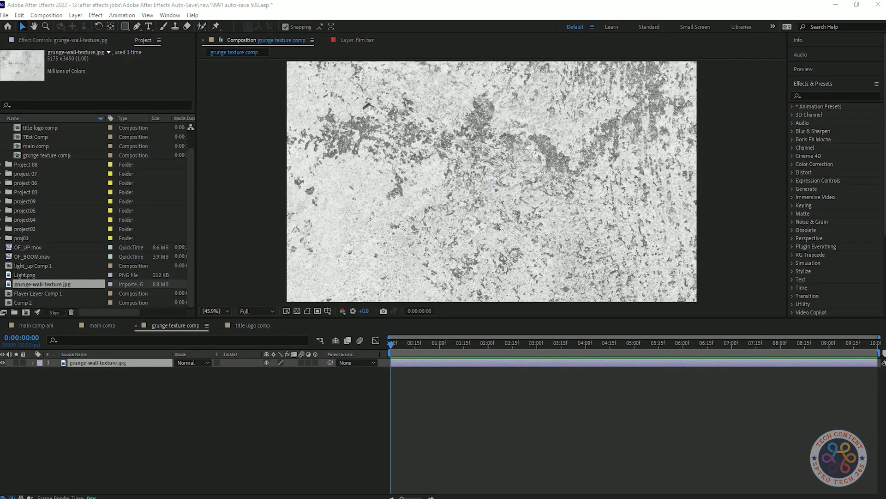
Open title logo comp and check the title against the transparency checkerboard.
{"action": "scroll", "coordinate": [97, 215], "scroll_direction": "up", "scroll_amount": 1}
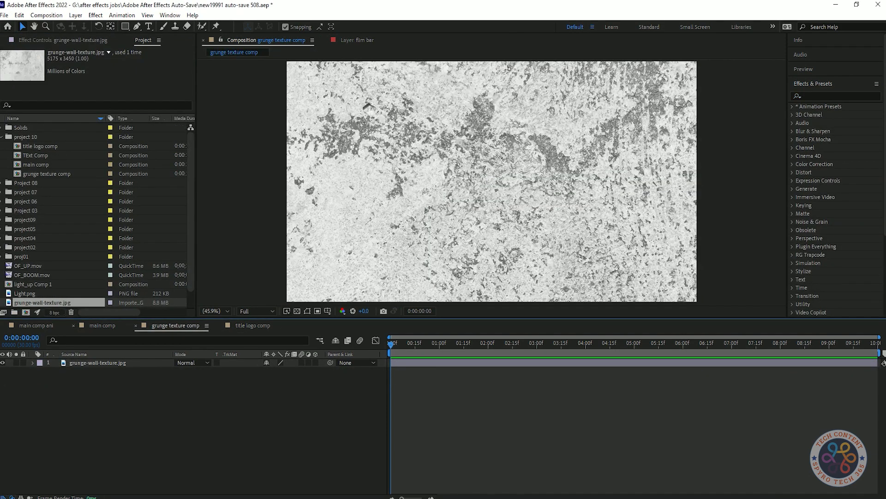
{"action": "left_click", "coordinate": [41, 146]}
{"action": "double_click", "coordinate": [40, 145]}
{"action": "left_click", "coordinate": [296, 311]}
{"action": "left_click", "coordinate": [297, 311]}
{"action": "left_click", "coordinate": [297, 311]}
Place TExt Comp above the grunge wall texture in grunge texture comp.
{"action": "double_click", "coordinate": [36, 155]}
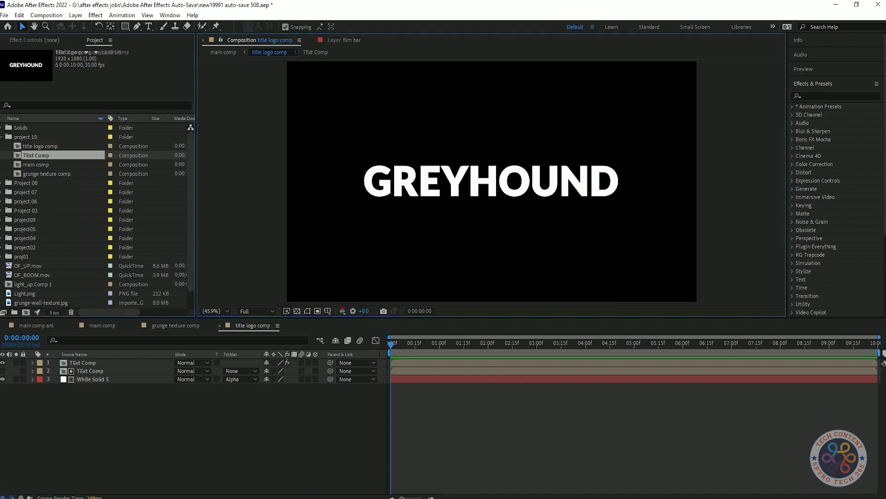
{"action": "left_click", "coordinate": [102, 326]}
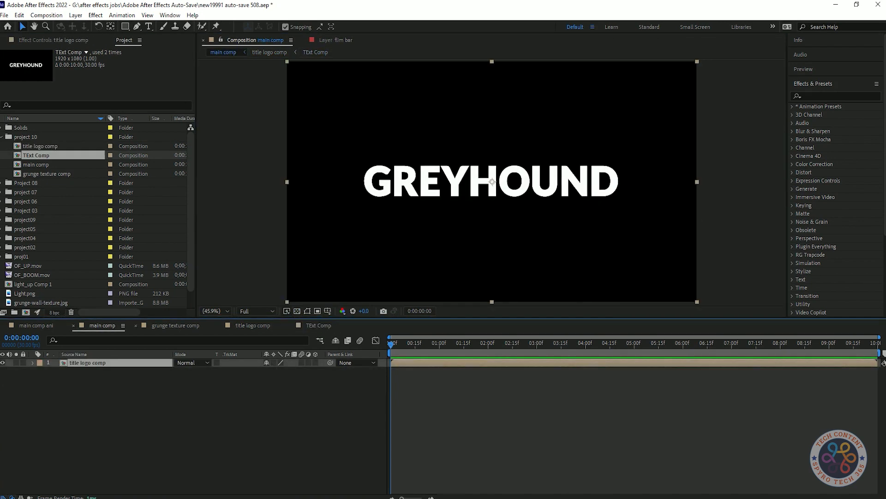
{"action": "left_click", "coordinate": [176, 325]}
{"action": "left_click_drag", "start_coordinate": [37, 155], "coordinate": [100, 360]}
Alpha-matte the texture with TExt Comp, add grunge texture comp to title logo comp, and save.
{"action": "left_click", "coordinate": [240, 371]}
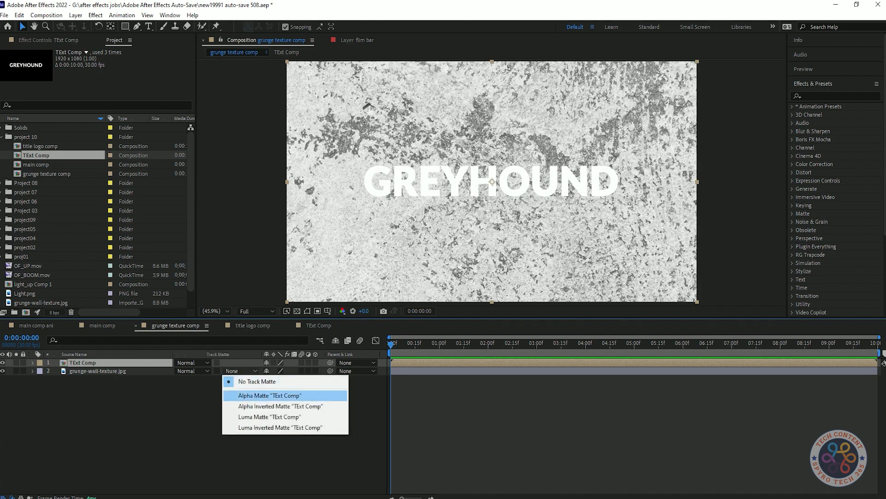
{"action": "left_click", "coordinate": [252, 391]}
{"action": "left_click", "coordinate": [253, 326]}
{"action": "left_click_drag", "start_coordinate": [48, 174], "coordinate": [108, 359]}
{"action": "key", "text": "ctrl+s"}
Add another TExt Comp on top of title logo comp with Add blending mode.
{"action": "left_click", "coordinate": [138, 429]}
{"action": "left_click_drag", "start_coordinate": [36, 155], "coordinate": [106, 361]}
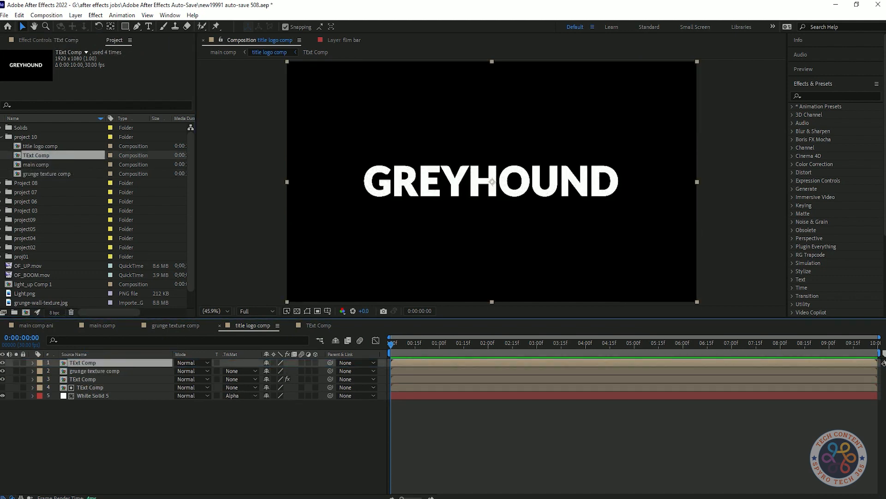
{"action": "left_click", "coordinate": [192, 363]}
{"action": "left_click", "coordinate": [217, 187]}
Add Simple Choker, Roughen Edges and Drop Shadow effects to the top TExt Comp layer.
{"action": "left_click", "coordinate": [838, 96]}
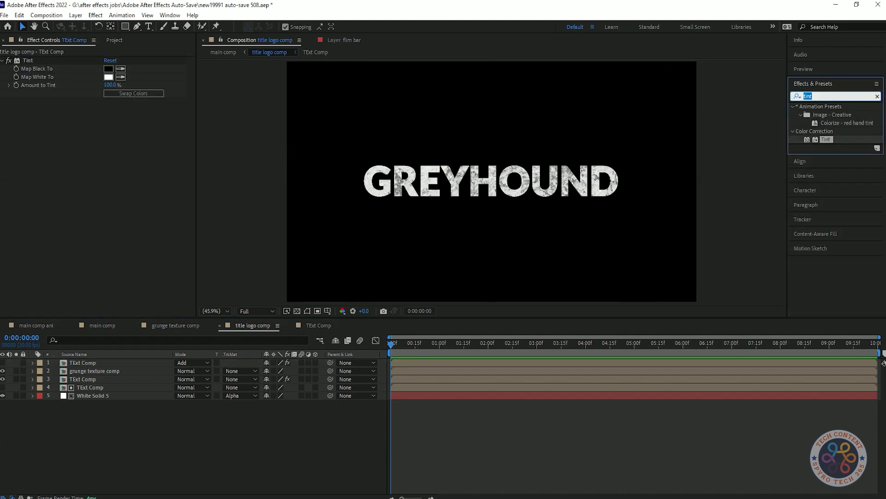
{"action": "type", "text": "simple"}
{"action": "left_click_drag", "start_coordinate": [81, 51], "coordinate": [81, 58]}
{"action": "left_click", "coordinate": [838, 96]}
{"action": "type", "text": "rough"}
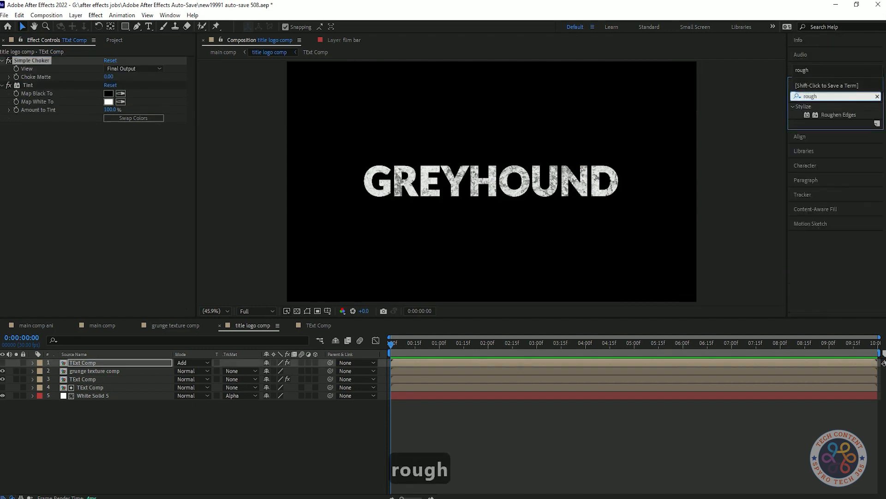
{"action": "double_click", "coordinate": [842, 115]}
{"action": "left_click", "coordinate": [838, 96]}
{"action": "type", "text": "drop"}
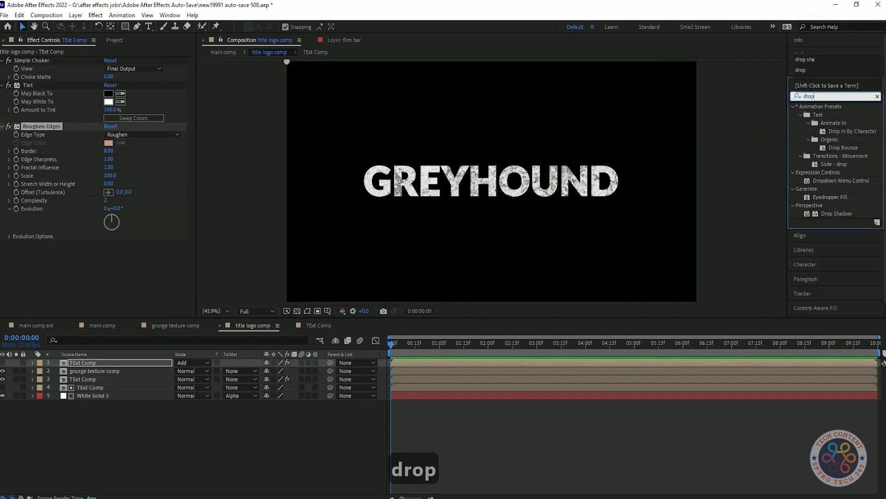
{"action": "left_click_drag", "start_coordinate": [837, 213], "coordinate": [55, 271]}
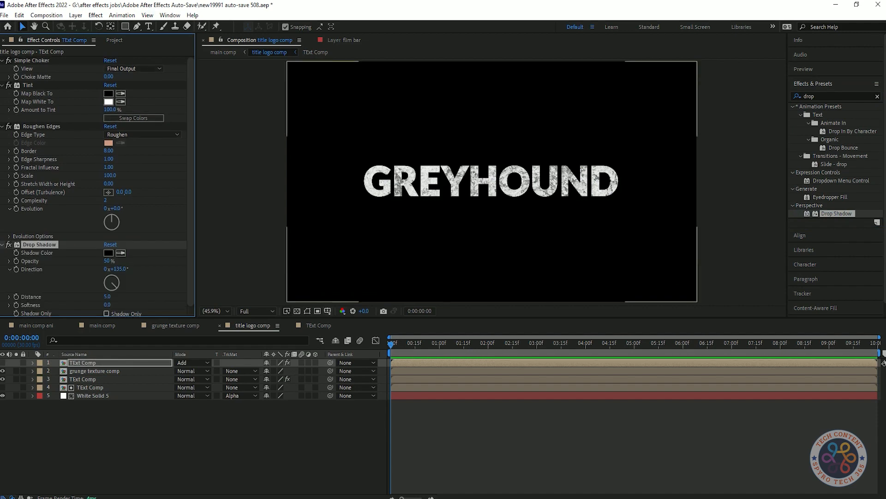
Set Choke Matte to 2, Tint's Map White To black, and Roughen Edges border to 9.
{"action": "left_click", "coordinate": [109, 77]}
{"action": "type", "text": "2"}
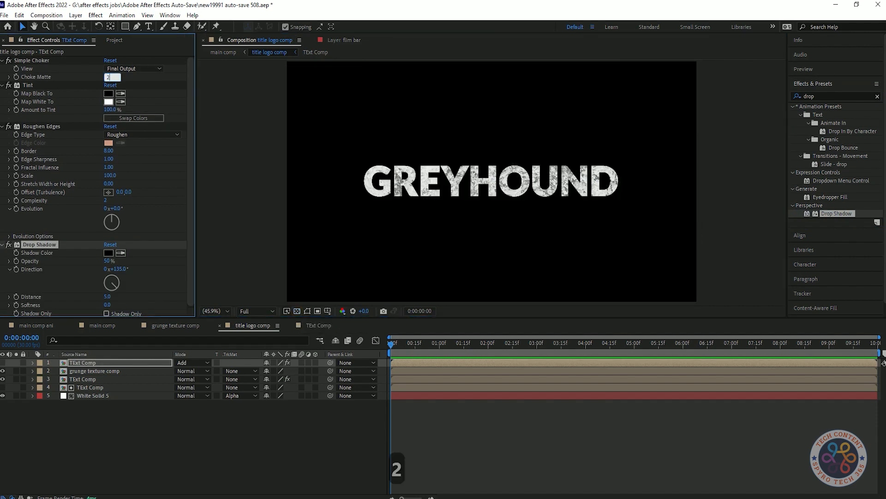
{"action": "key", "text": "Return"}
{"action": "left_click", "coordinate": [108, 102]}
{"action": "mouse_move", "coordinate": [27, 196]}
{"action": "left_mouse_down"}
{"action": "mouse_move", "coordinate": [17, 210]}
{"action": "mouse_move", "coordinate": [19, 271]}
{"action": "mouse_move", "coordinate": [123, 160]}
{"action": "mouse_move", "coordinate": [15, 273]}
{"action": "mouse_move", "coordinate": [15, 261]}
{"action": "left_mouse_up"}
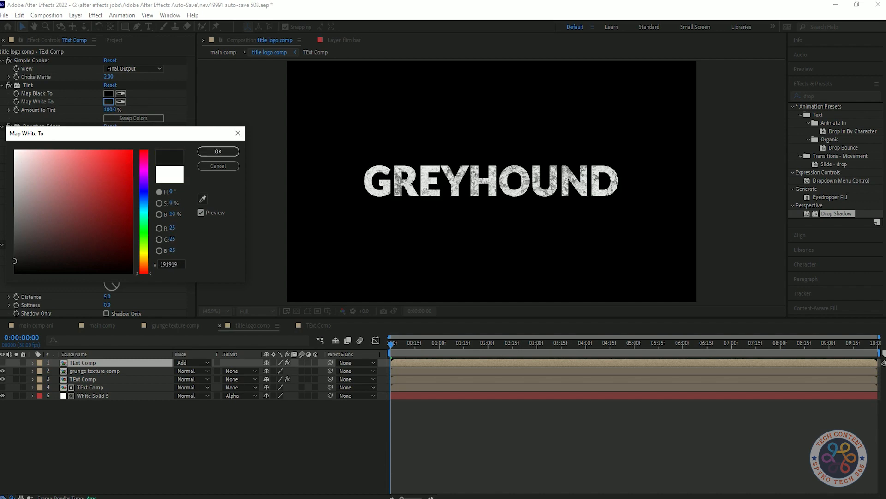
{"action": "left_click", "coordinate": [217, 151]}
{"action": "left_click", "coordinate": [142, 134]}
{"action": "left_click", "coordinate": [134, 145]}
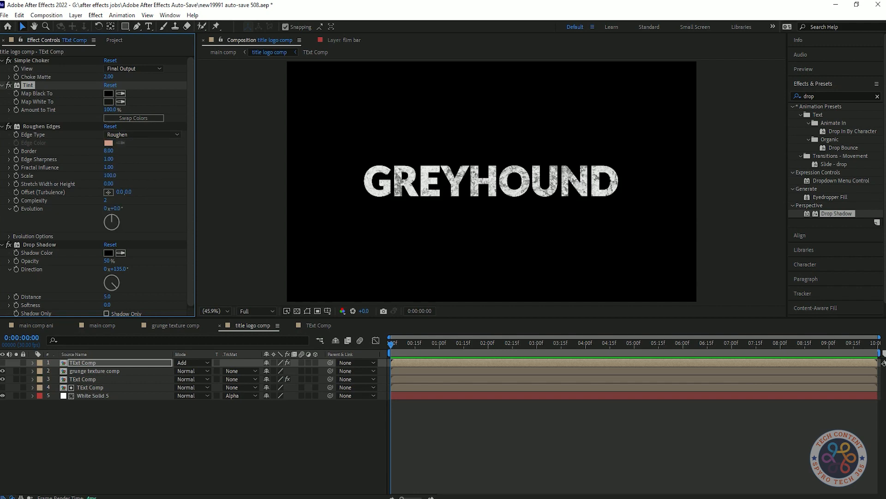
{"action": "key", "text": "Return"}
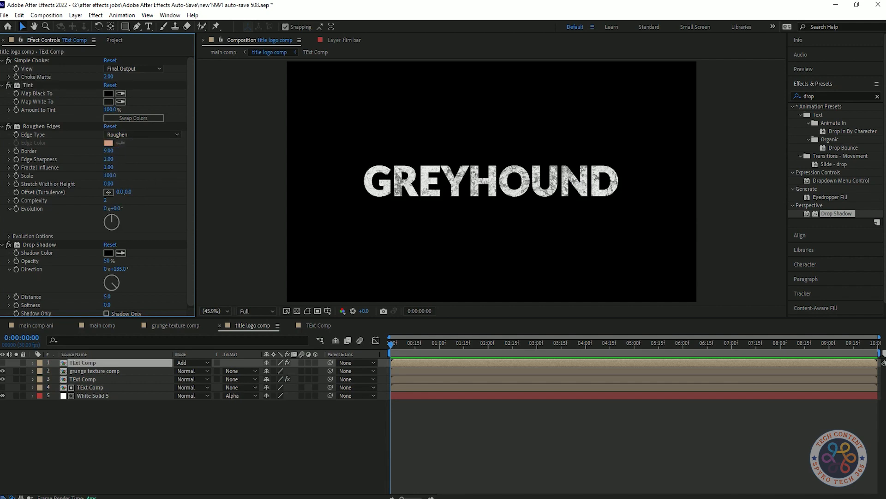
Compare Simple Choker on and off, then set the Drop Shadow opacity to 82%.
{"action": "left_click", "coordinate": [297, 310]}
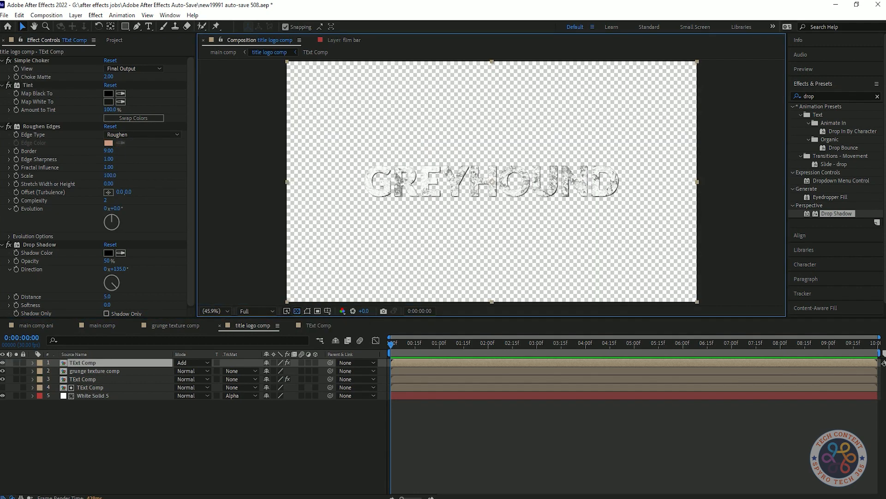
{"action": "left_click", "coordinate": [8, 60]}
{"action": "left_click", "coordinate": [8, 60]}
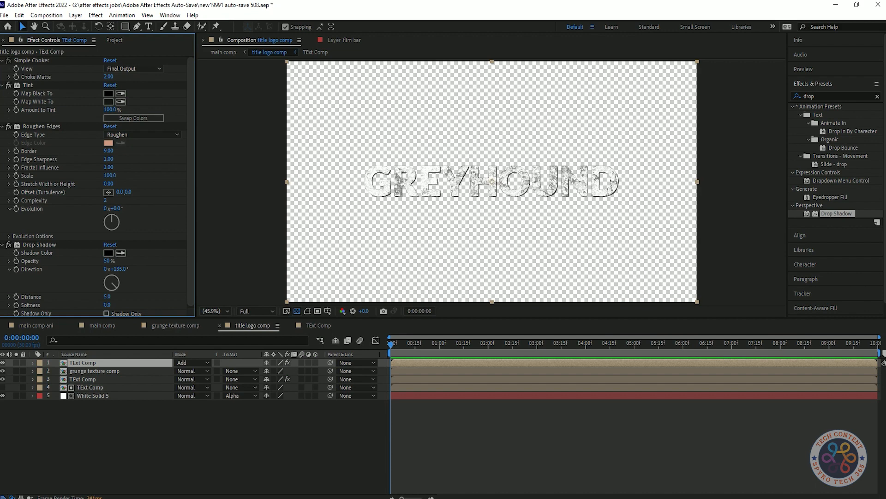
{"action": "left_click", "coordinate": [297, 311]}
{"action": "left_click", "coordinate": [185, 438]}
{"action": "scroll", "coordinate": [97, 207], "scroll_direction": "down", "scroll_amount": 2}
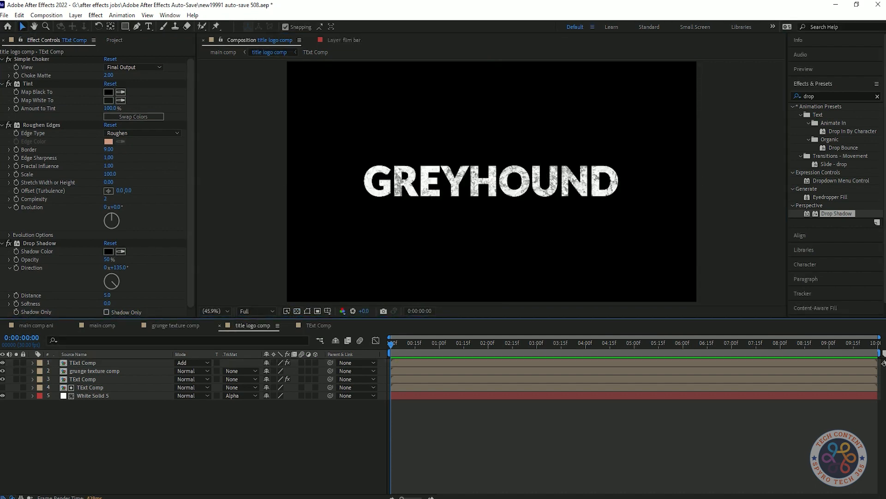
{"action": "type", "text": "82"}
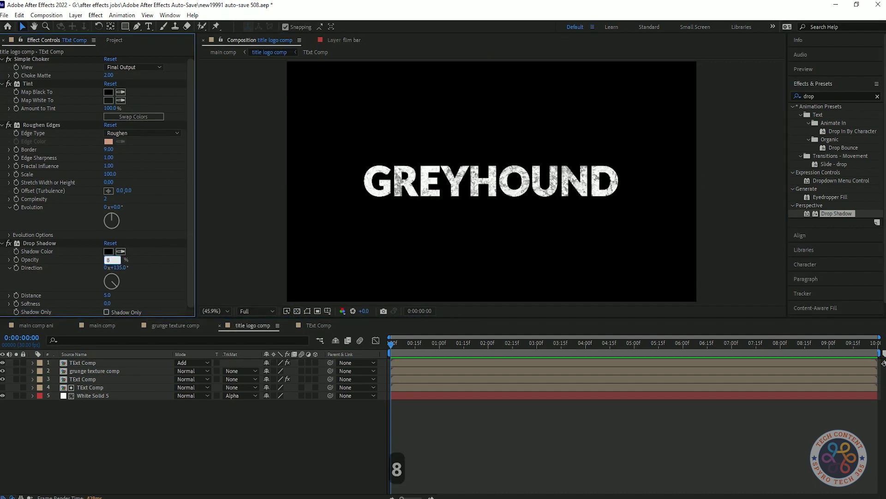
{"action": "key", "text": "Return"}
Collapse the Simple Choker, Tint, Roughen Edges and Drop Shadow settings in Effect Controls.
{"action": "left_click", "coordinate": [296, 311]}
{"action": "left_click", "coordinate": [296, 310]}
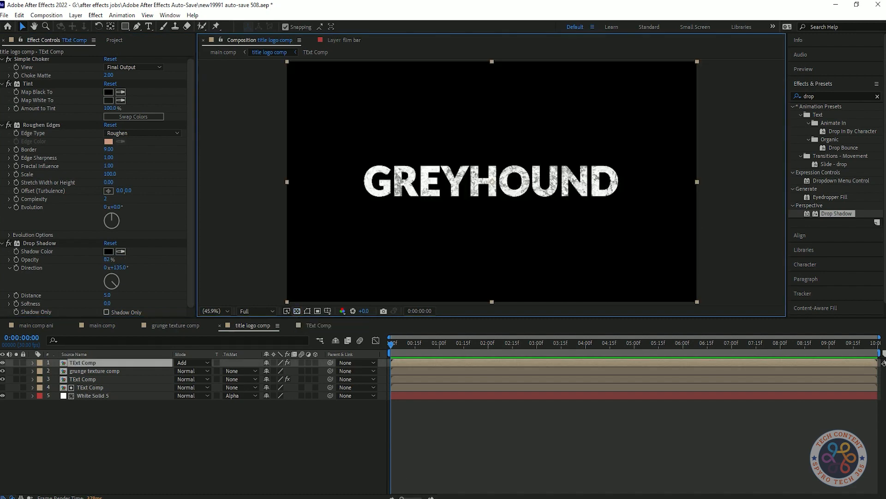
{"action": "left_click", "coordinate": [194, 436]}
{"action": "left_click", "coordinate": [3, 60]}
{"action": "left_click", "coordinate": [2, 69]}
{"action": "left_click", "coordinate": [2, 77]}
{"action": "left_click", "coordinate": [2, 86]}
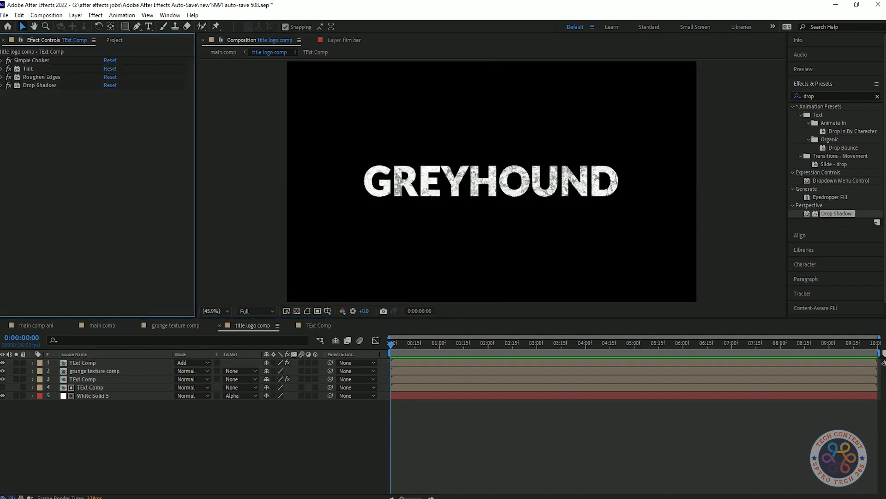
Duplicate the top TExt Comp layer and set the copy's blend mode to Overlay.
{"action": "left_click", "coordinate": [115, 363]}
{"action": "key", "text": "ctrl+d"}
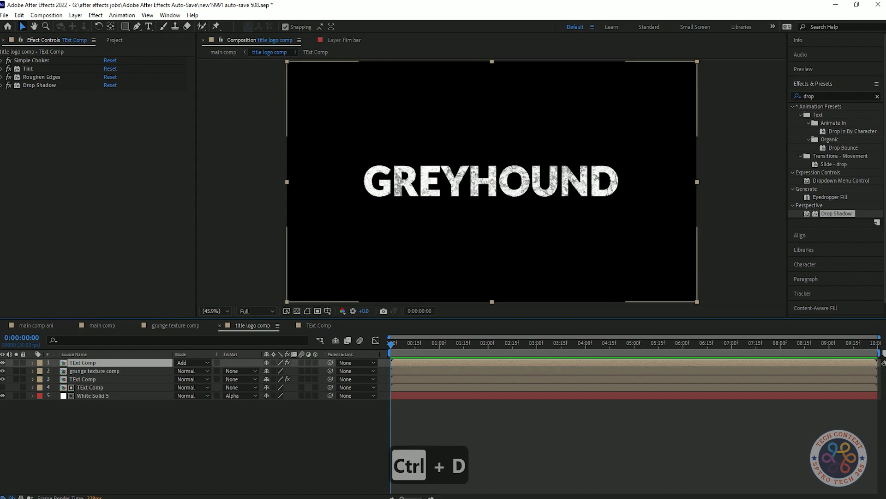
{"action": "left_click", "coordinate": [192, 362]}
{"action": "left_click", "coordinate": [223, 258]}
Set the copy's Roughen Edges edge type to Rusty with Border 11.
{"action": "left_click", "coordinate": [143, 134]}
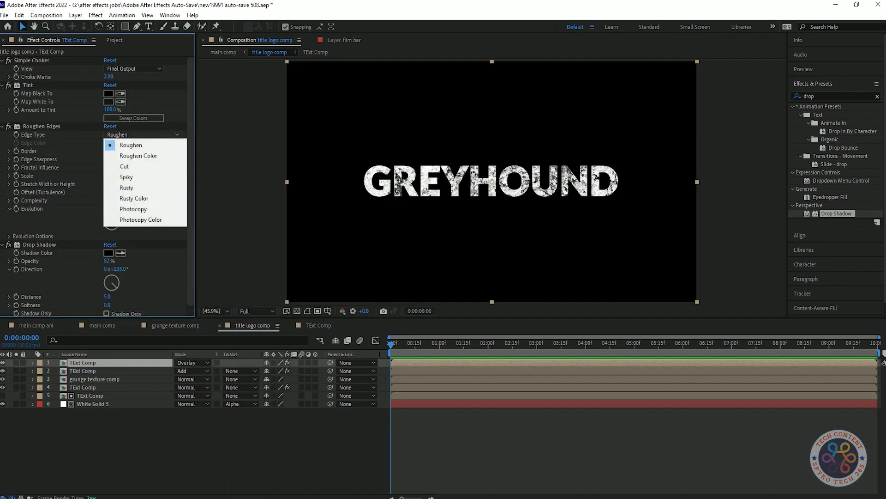
{"action": "left_click", "coordinate": [134, 198]}
{"action": "left_click", "coordinate": [143, 134]}
{"action": "left_click", "coordinate": [127, 187]}
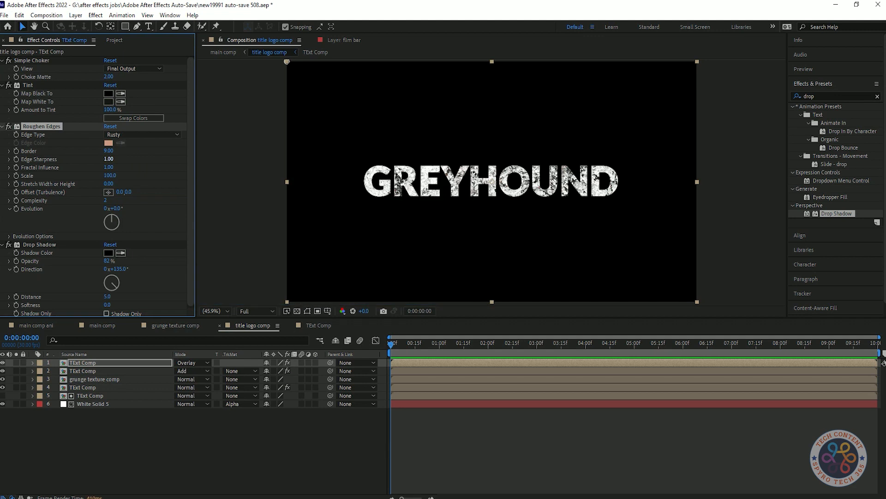
{"action": "type", "text": "11"}
{"action": "key", "text": "Return"}
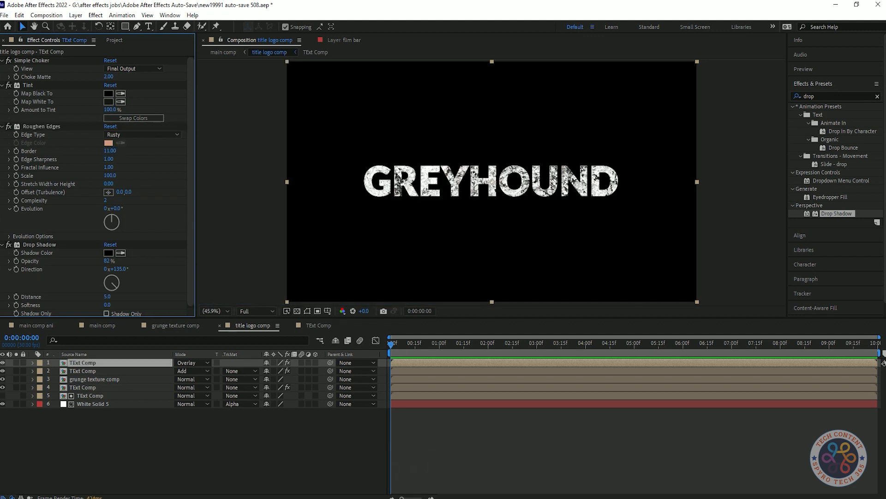
Tint the copy by mapping both white and black to grey shades.
{"action": "left_click", "coordinate": [109, 102]}
{"action": "left_click_drag", "start_coordinate": [14, 214], "coordinate": [14, 234]}
{"action": "left_click", "coordinate": [217, 152]}
{"action": "left_click", "coordinate": [109, 94]}
{"action": "left_click", "coordinate": [15, 238]}
{"action": "left_click", "coordinate": [217, 151]}
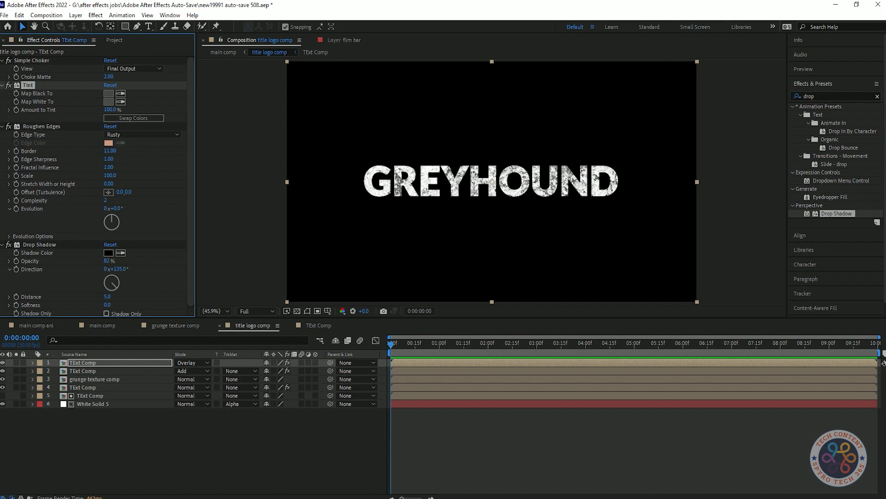
Remove Simple Choker and Drop Shadow from the copy, saving the project.
{"action": "left_click", "coordinate": [31, 60]}
{"action": "key", "text": "Delete"}
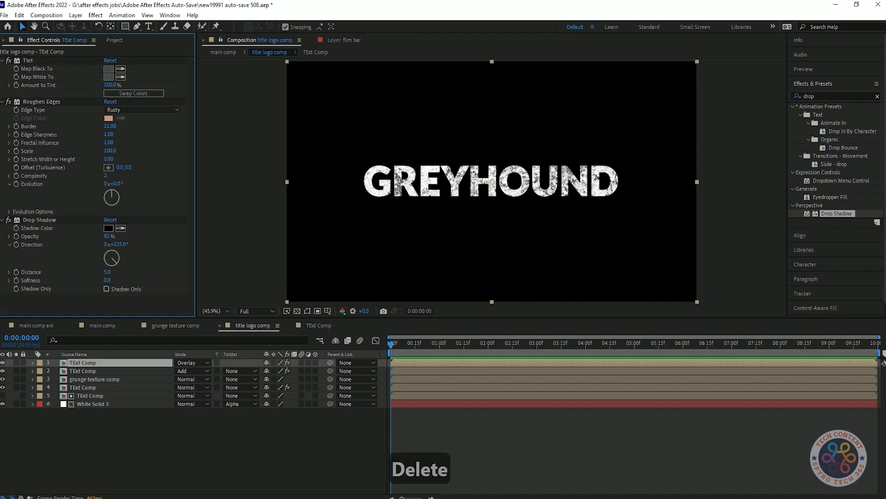
{"action": "key", "text": "ctrl+s"}
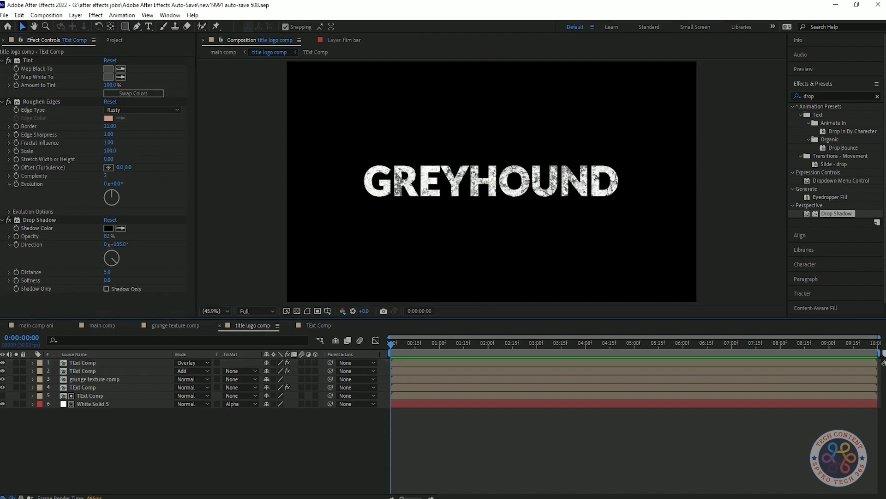
{"action": "left_click", "coordinate": [297, 310]}
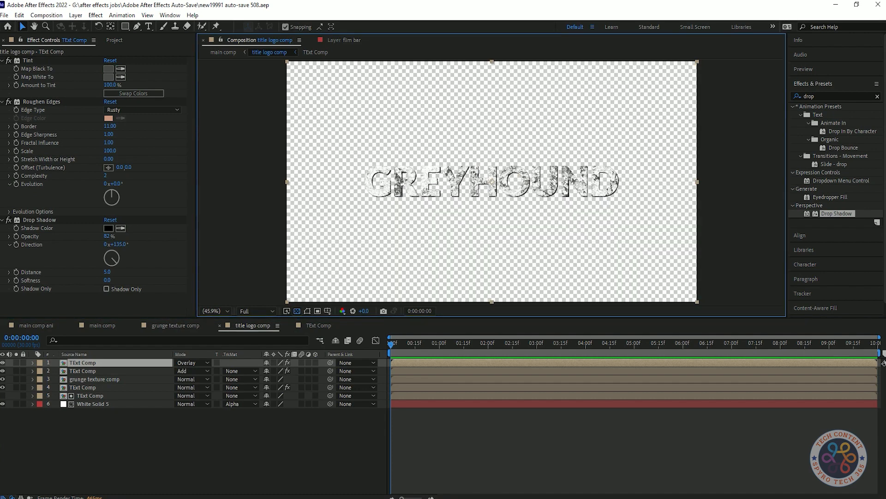
{"action": "left_click_drag", "start_coordinate": [109, 126], "coordinate": [112, 126]}
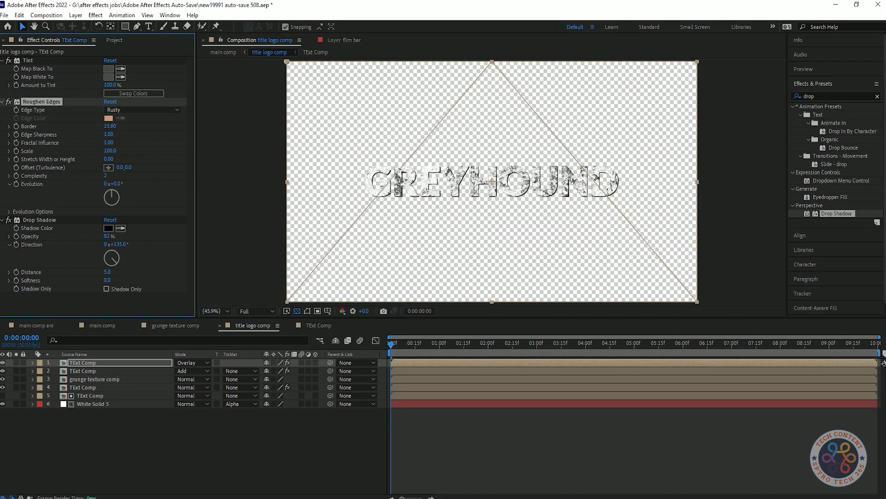
{"action": "key", "text": "ctrl+z"}
{"action": "key", "text": "ctrl+z"}
{"action": "key", "text": "ctrl+z"}
{"action": "key", "text": "ctrl+z"}
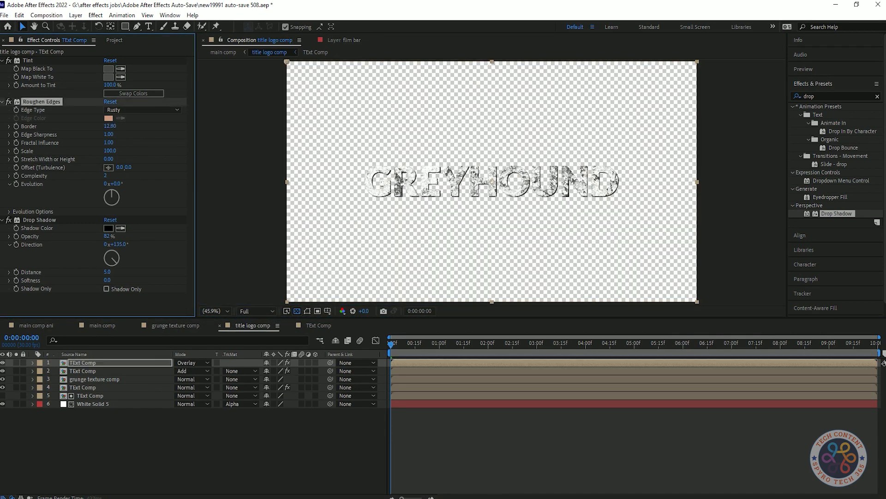
{"action": "key", "text": "Delete"}
Duplicate Roughen Edges and set Roughen Edges 2 to Cut with Border 30.
{"action": "left_click", "coordinate": [42, 101]}
{"action": "key", "text": "ctrl+d"}
{"action": "left_click_drag", "start_coordinate": [110, 245], "coordinate": [110, 245]}
{"action": "left_click", "coordinate": [110, 244]}
{"action": "type", "text": "30"}
{"action": "left_click", "coordinate": [127, 228]}
{"action": "left_click", "coordinate": [124, 260]}
{"action": "left_click", "coordinate": [152, 261]}
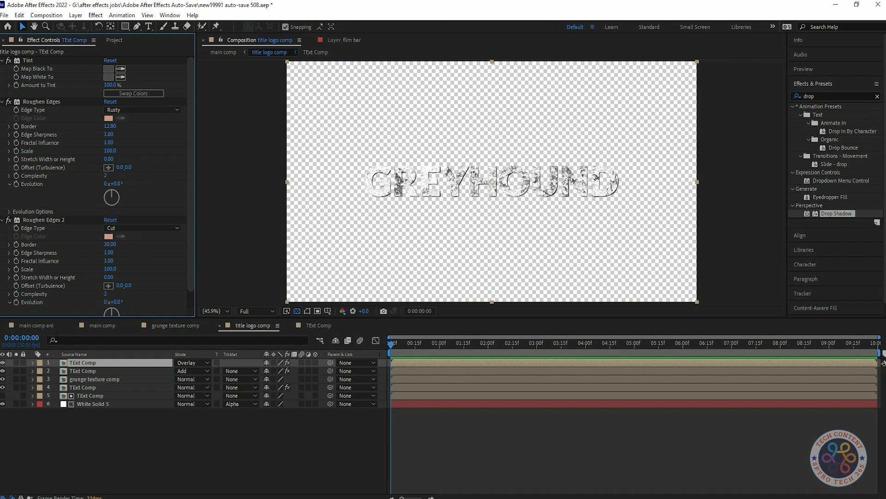
Set the second TExt Comp layer's Simple Choker Choke Matte to 2.45.
{"action": "left_click", "coordinate": [83, 371]}
{"action": "left_click", "coordinate": [2, 60]}
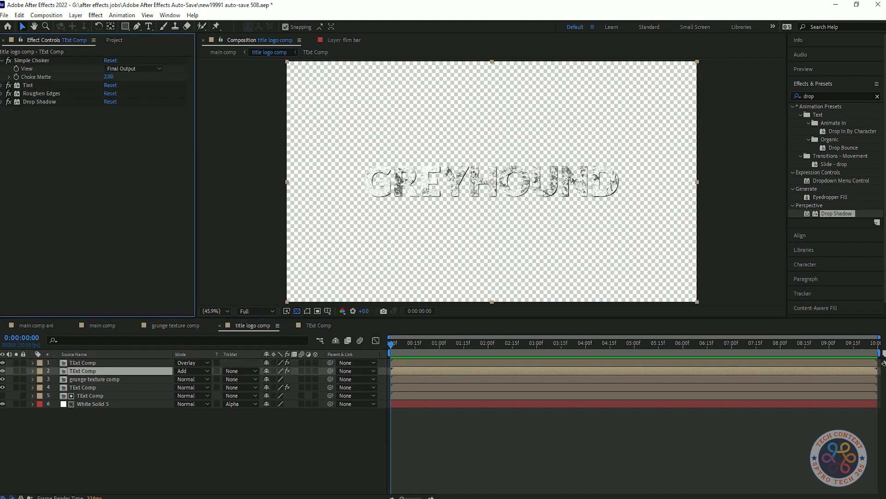
{"action": "left_click_drag", "start_coordinate": [109, 77], "coordinate": [111, 76]}
{"action": "key", "text": "ctrl+z"}
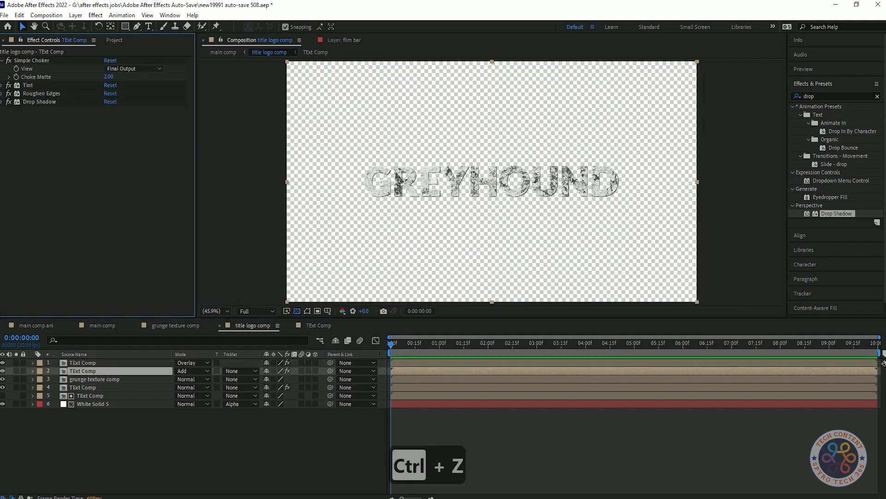
{"action": "key", "text": "ctrl+z"}
{"action": "left_click_drag", "start_coordinate": [109, 77], "coordinate": [112, 76]}
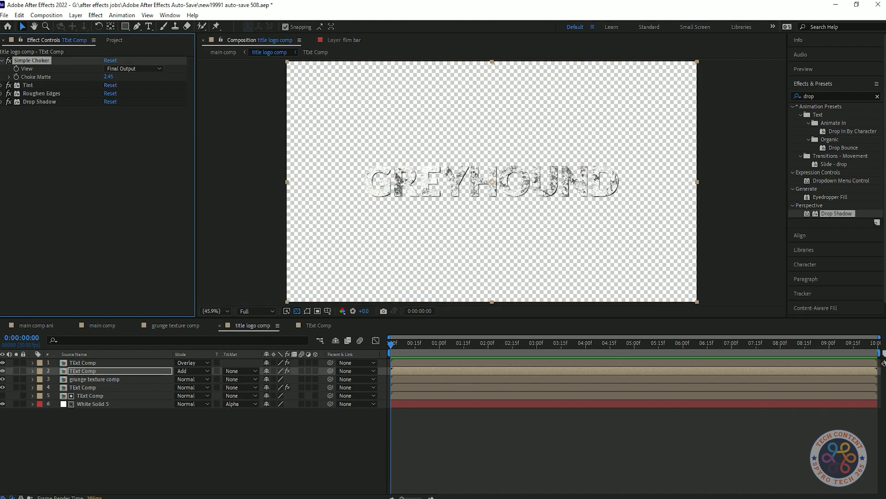
{"action": "left_click", "coordinate": [2, 94]}
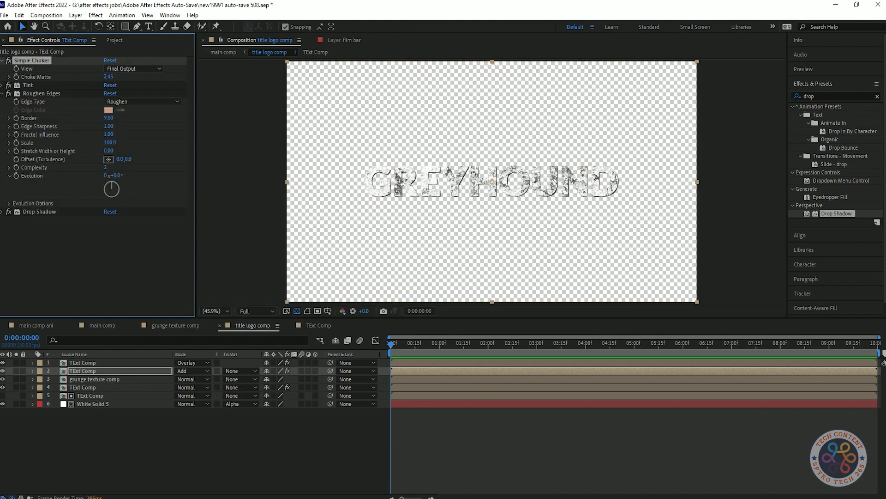
{"action": "left_click", "coordinate": [1, 94]}
{"action": "left_click", "coordinate": [2, 61]}
{"action": "left_click", "coordinate": [107, 438]}
{"action": "left_click", "coordinate": [83, 371]}
Duplicate the top Overlay text layer, strip every effect from the copy, and save.
{"action": "left_click", "coordinate": [83, 363]}
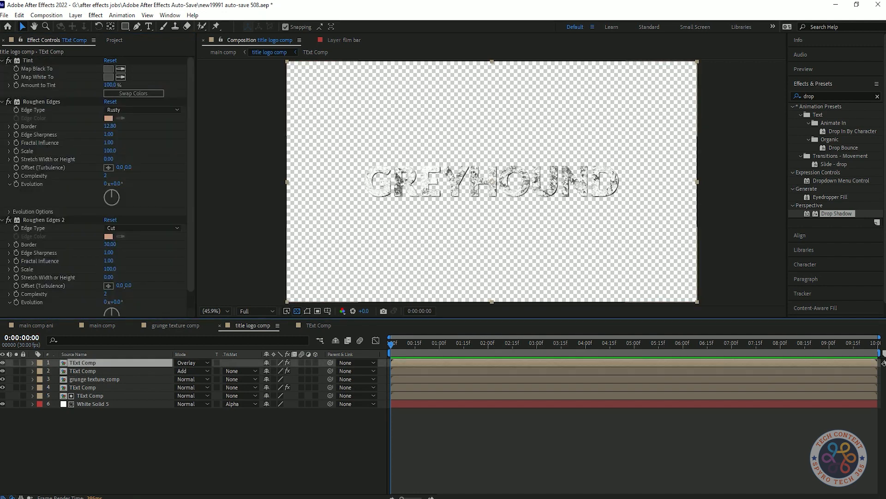
{"action": "left_click", "coordinate": [2, 102]}
{"action": "left_click", "coordinate": [2, 110]}
{"action": "left_click", "coordinate": [2, 61]}
{"action": "left_click", "coordinate": [106, 438]}
{"action": "left_click", "coordinate": [83, 363]}
{"action": "key", "text": "ctrl+d"}
{"action": "left_click", "coordinate": [296, 311]}
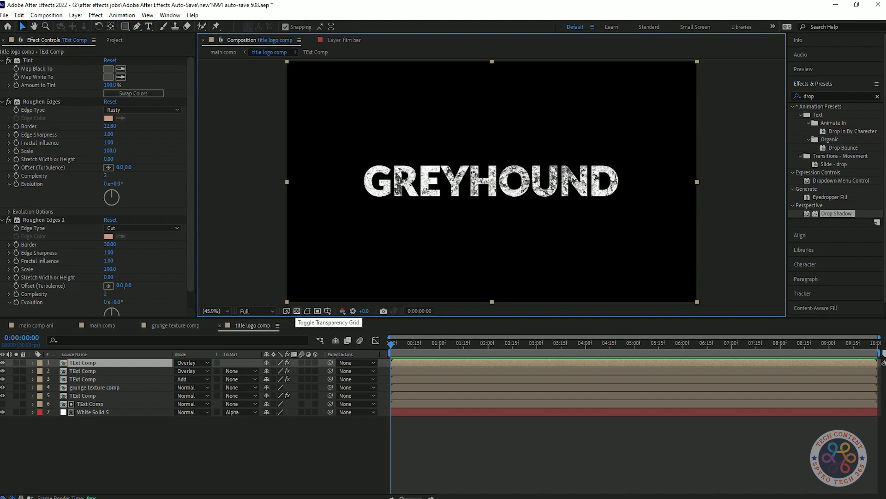
{"action": "key", "text": "Delete"}
{"action": "key", "text": "Delete"}
{"action": "key", "text": "Delete"}
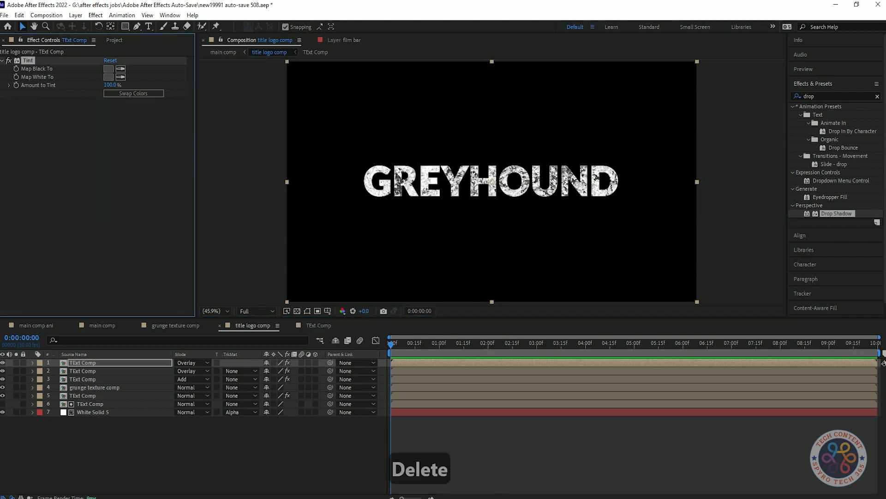
{"action": "key", "text": "ctrl+s"}
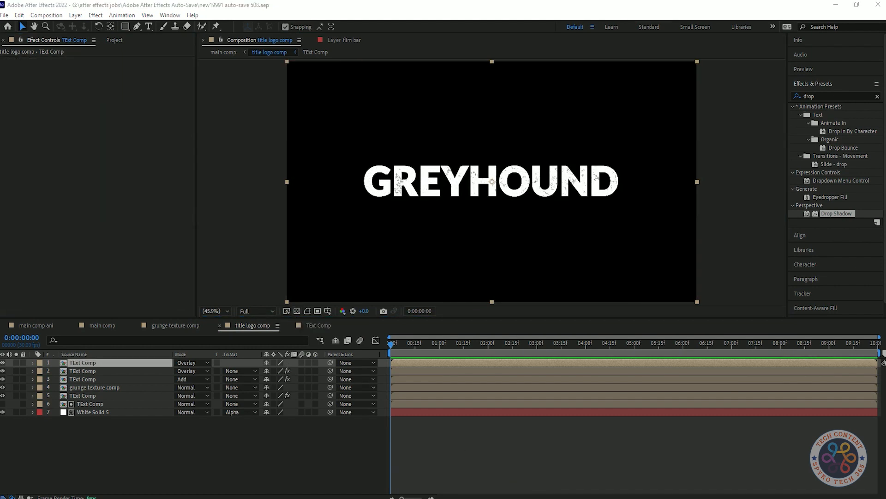
{"action": "left_click", "coordinate": [197, 362]}
Set the plain copy to Normal and give layer 2 an alpha track matte from it.
{"action": "left_click", "coordinate": [223, 78]}
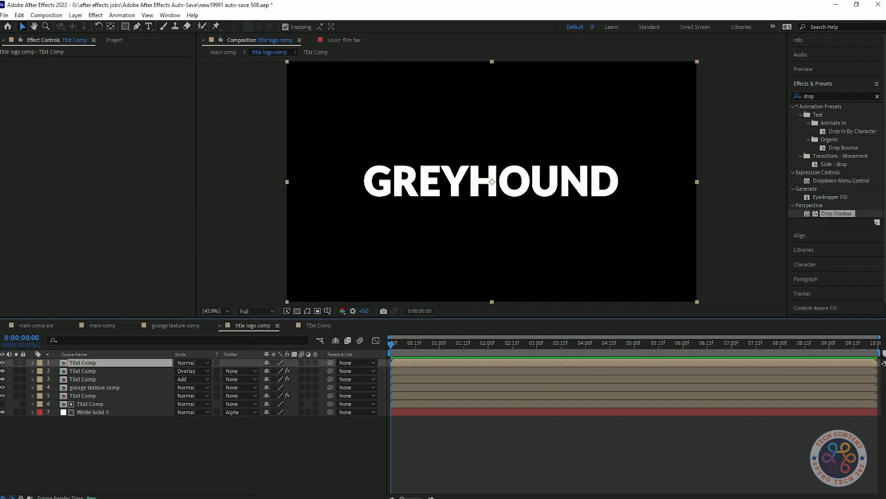
{"action": "left_click", "coordinate": [240, 446]}
{"action": "left_click", "coordinate": [240, 370]}
{"action": "left_click", "coordinate": [272, 395]}
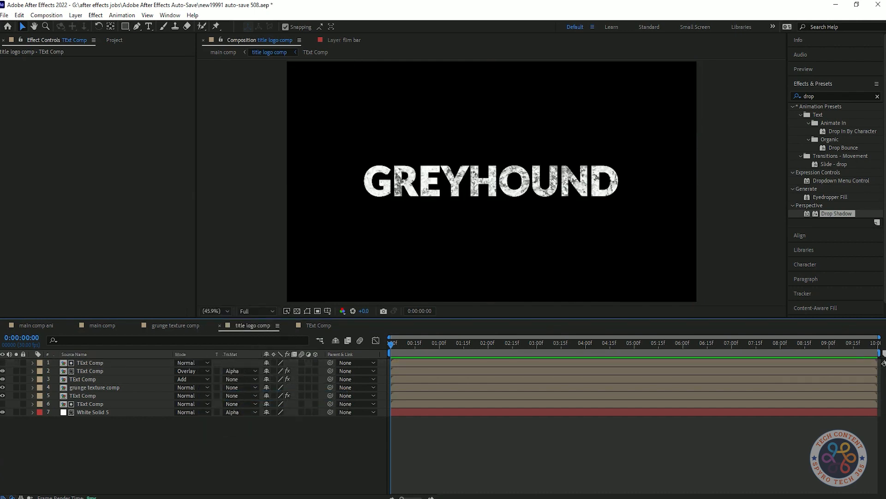
{"action": "left_click", "coordinate": [297, 311]}
{"action": "left_click", "coordinate": [297, 311]}
{"action": "left_click", "coordinate": [90, 362]}
{"action": "left_click", "coordinate": [240, 446]}
{"action": "left_click", "coordinate": [90, 362]}
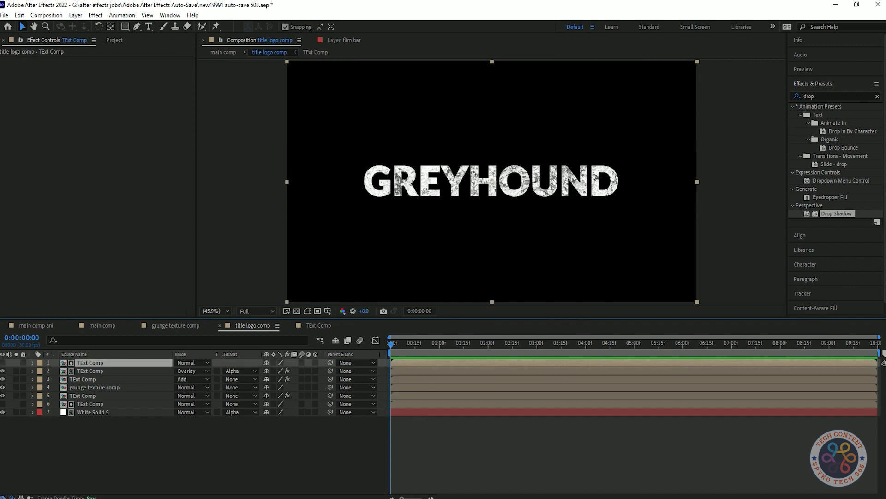
Settle layer 2 on Alpha Inverted Matte, then duplicate the top plain layer and show it.
{"action": "left_click", "coordinate": [240, 371]}
{"action": "left_click", "coordinate": [281, 405]}
{"action": "left_click", "coordinate": [240, 371]}
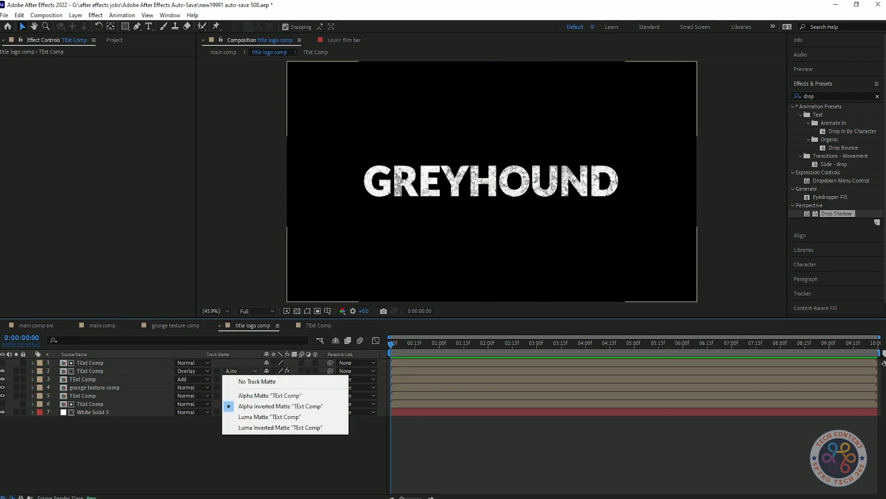
{"action": "left_click", "coordinate": [281, 428]}
{"action": "left_click", "coordinate": [241, 370]}
{"action": "left_click", "coordinate": [270, 417]}
{"action": "left_click", "coordinate": [241, 371]}
{"action": "left_click", "coordinate": [280, 406]}
{"action": "left_click", "coordinate": [90, 363]}
{"action": "key", "text": "ctrl+d"}
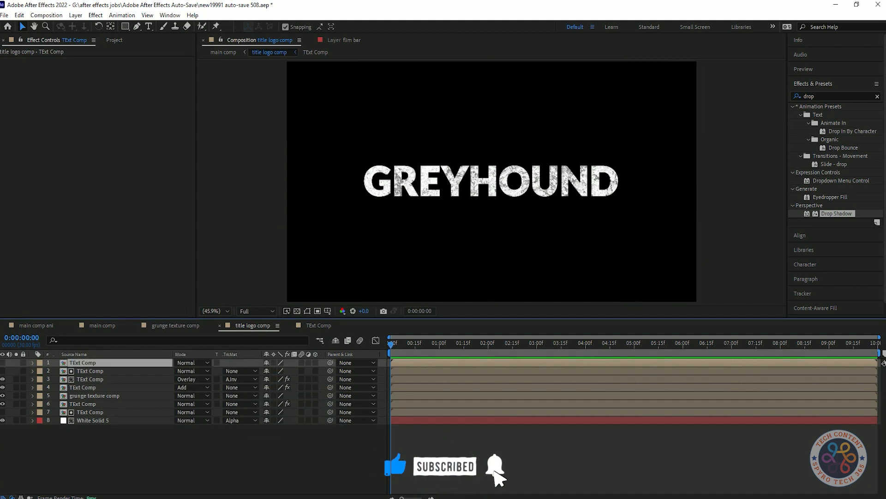
{"action": "left_click", "coordinate": [3, 363]}
Apply Simple Choker, Tint and Drop Shadow to the top text layer.
{"action": "left_click", "coordinate": [831, 97]}
{"action": "type", "text": "simple"}
{"action": "left_click_drag", "start_coordinate": [829, 131], "coordinate": [577, 147]}
{"action": "left_click", "coordinate": [831, 96]}
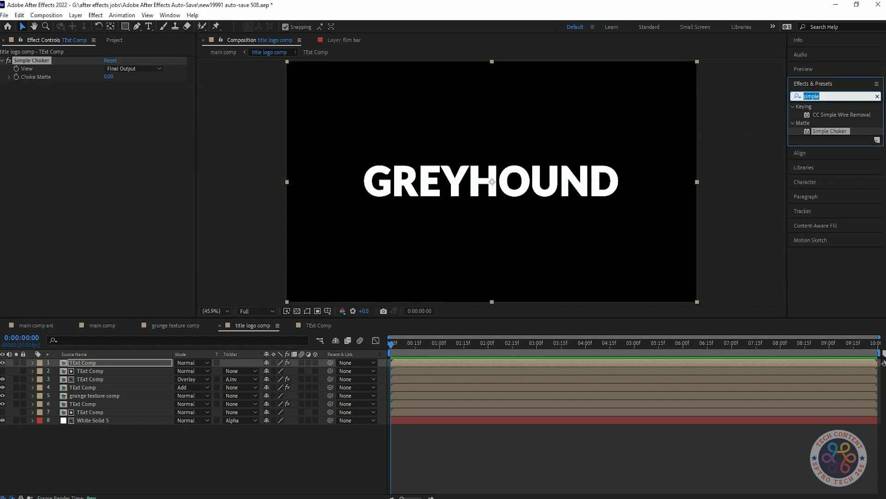
{"action": "type", "text": "tint"}
{"action": "double_click", "coordinate": [827, 140]}
{"action": "left_click", "coordinate": [831, 96]}
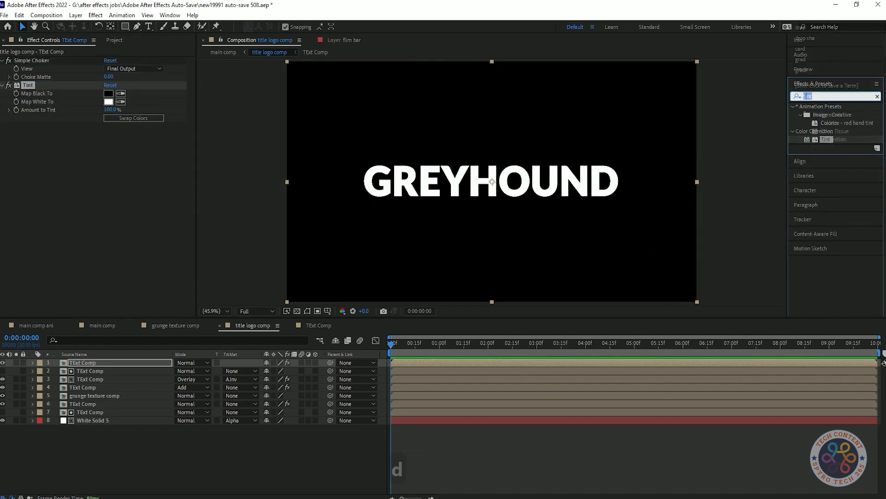
{"action": "type", "text": "drops"}
{"action": "key", "text": "BackSpace"}
{"action": "left_click_drag", "start_coordinate": [837, 213], "coordinate": [14, 206]}
Set the top layer's Choke Matte to 2.5 and its blend mode to Overlay.
{"action": "left_click", "coordinate": [108, 77]}
{"action": "type", "text": "2.5"}
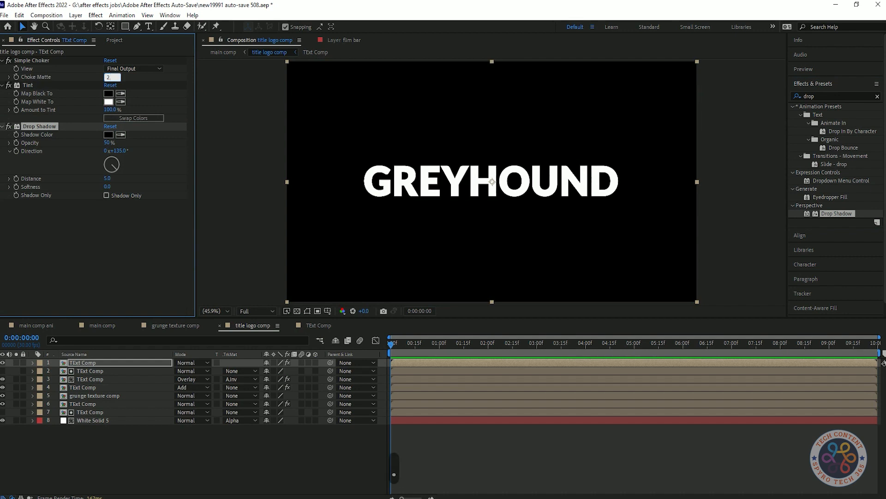
{"action": "key", "text": "Return"}
{"action": "left_click", "coordinate": [192, 363]}
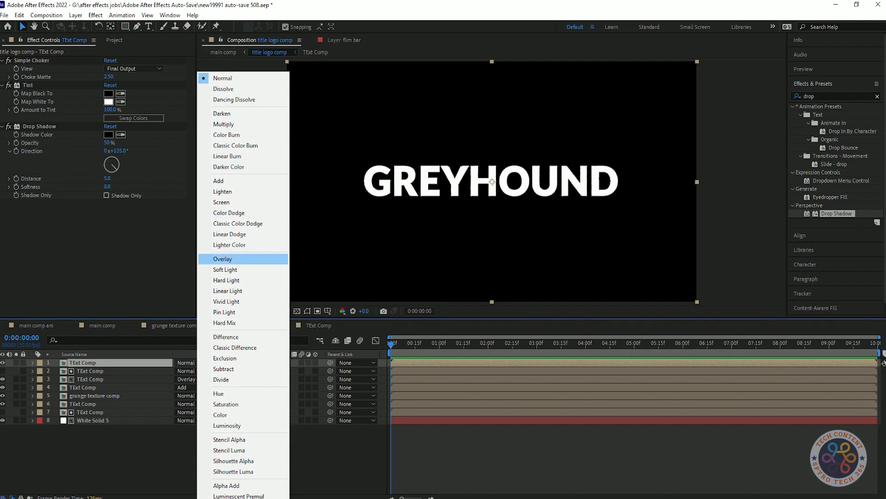
{"action": "left_click", "coordinate": [231, 257]}
Change the Tint's Map White To colour to black.
{"action": "left_click", "coordinate": [108, 101]}
{"action": "left_click_drag", "start_coordinate": [23, 234], "coordinate": [14, 273]}
{"action": "left_click", "coordinate": [218, 152]}
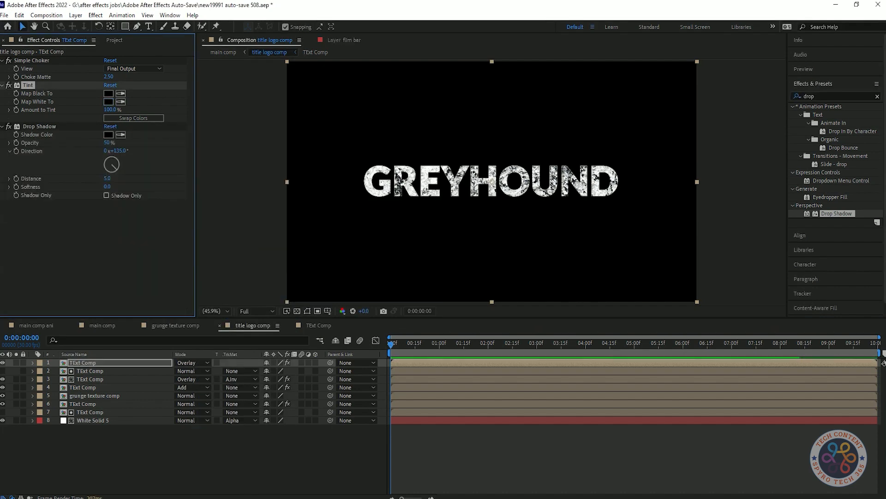
{"action": "left_click_drag", "start_coordinate": [107, 142], "coordinate": [79, 142]}
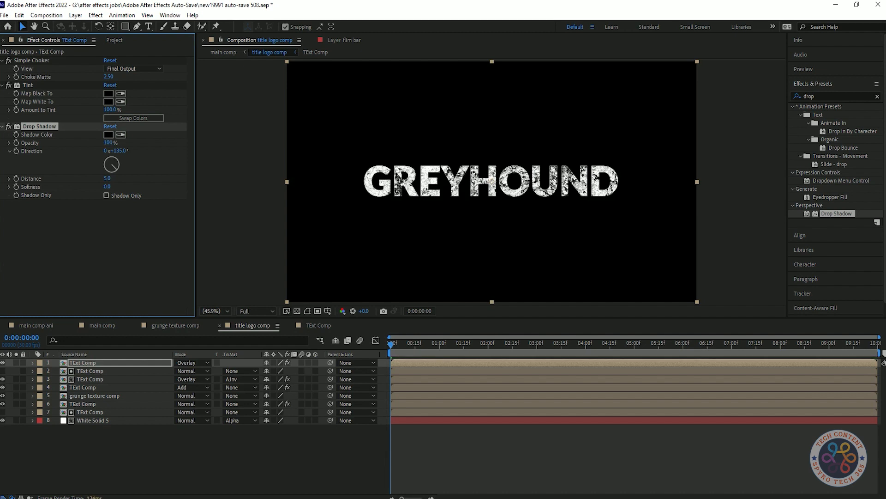
{"action": "key", "text": "ctrl+z"}
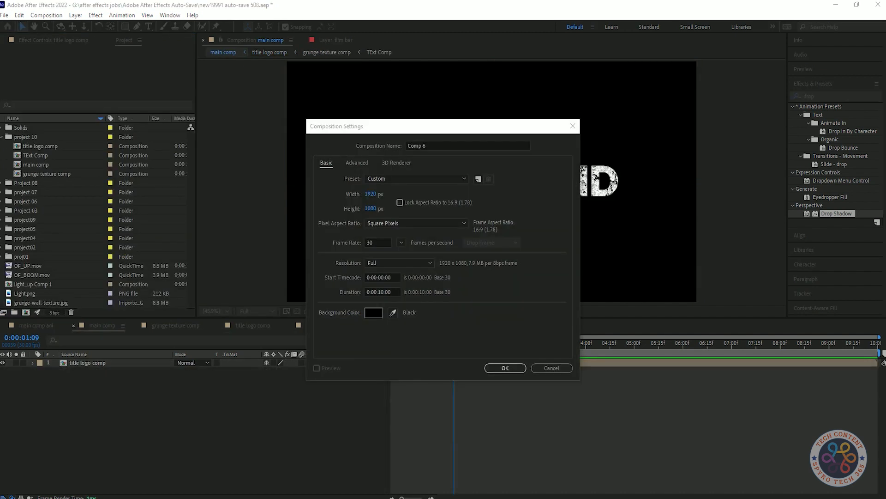
Name the new composition 'Comp _scene' and move it into the project 10 folder.
{"action": "key", "text": "BackSpace"}
{"action": "type", "text": "_sc"}
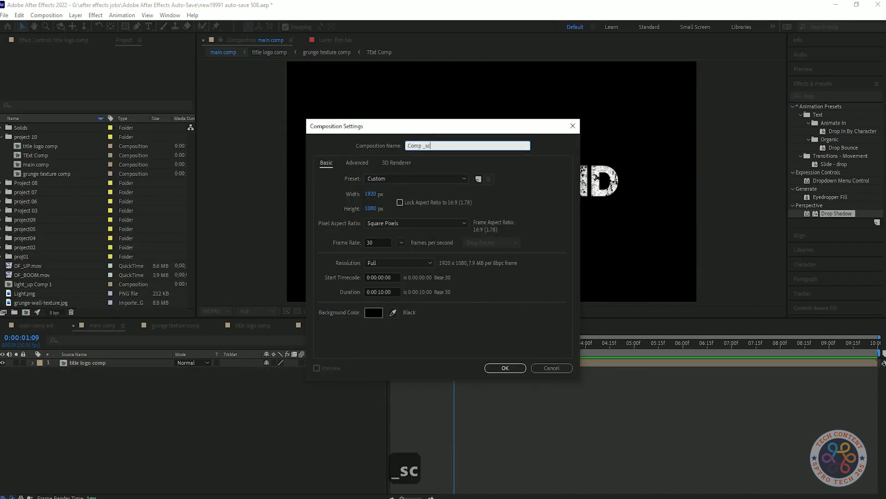
{"action": "type", "text": "ene"}
{"action": "key", "text": "Return"}
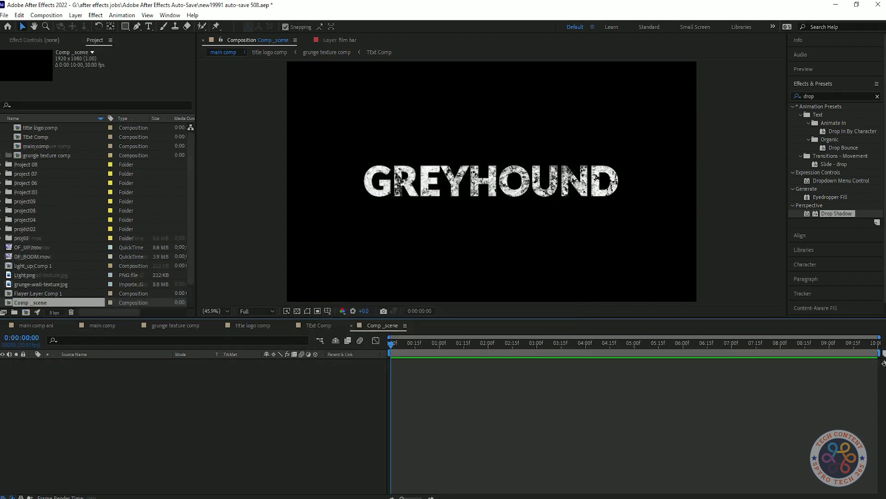
{"action": "left_click_drag", "start_coordinate": [31, 303], "coordinate": [30, 137]}
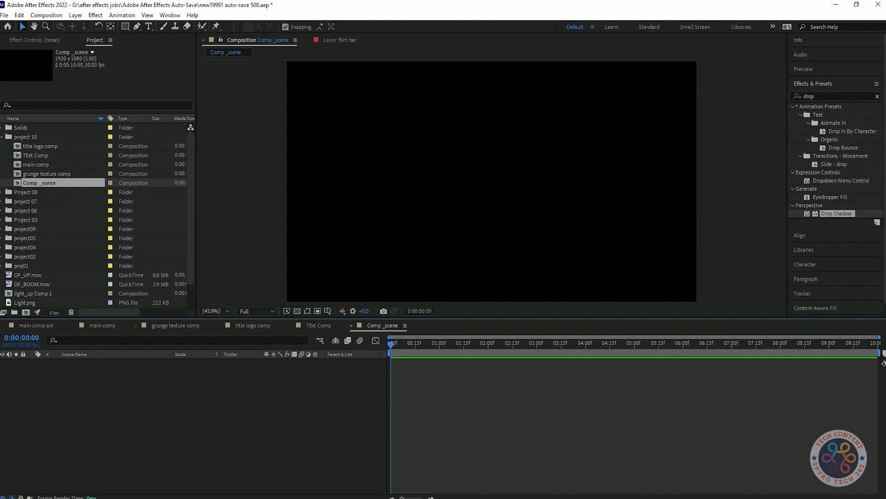
Add title logo comp and TExt Comp as layers in Comp _scene.
{"action": "left_click", "coordinate": [47, 174]}
{"action": "left_click", "coordinate": [36, 156]}
{"action": "left_click_drag", "start_coordinate": [41, 146], "coordinate": [87, 397]}
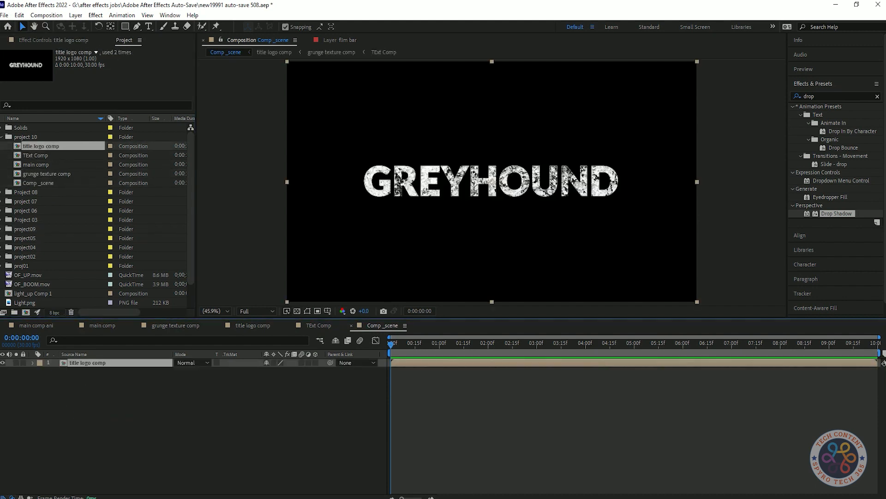
{"action": "left_click", "coordinate": [36, 156]}
{"action": "left_click_drag", "start_coordinate": [36, 155], "coordinate": [92, 369]}
{"action": "left_click", "coordinate": [83, 371]}
{"action": "left_click", "coordinate": [49, 40]}
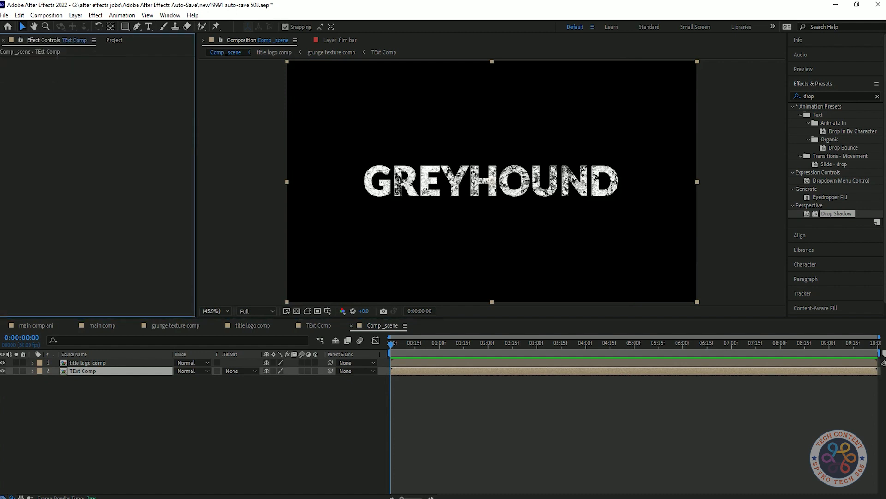
Apply Tint to TExt Comp with Map White To set to pure black.
{"action": "left_click", "coordinate": [831, 97]}
{"action": "type", "text": "tint"}
{"action": "left_click_drag", "start_coordinate": [826, 139], "coordinate": [97, 371]}
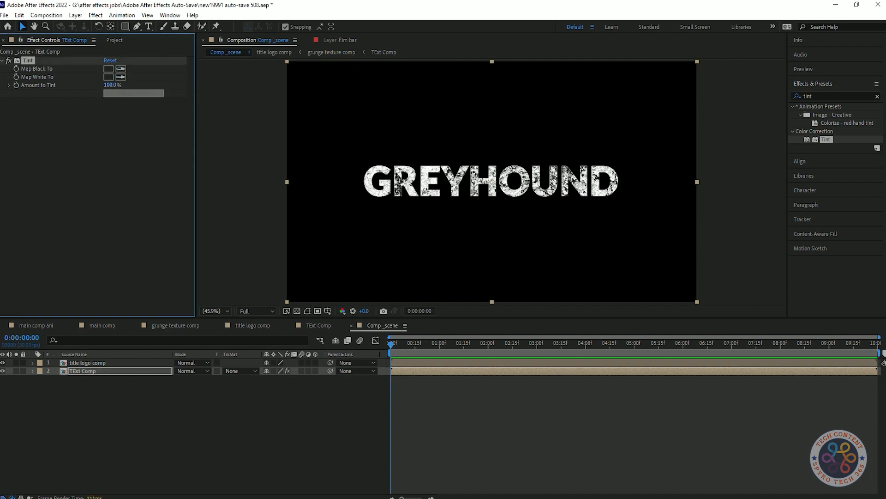
{"action": "key", "text": "ctrl+z"}
{"action": "key", "text": "ctrl+z"}
{"action": "left_click", "coordinate": [108, 77]}
{"action": "left_click", "coordinate": [202, 199]}
{"action": "left_click_drag", "start_coordinate": [14, 255], "coordinate": [14, 273]}
{"action": "left_click", "coordinate": [218, 151]}
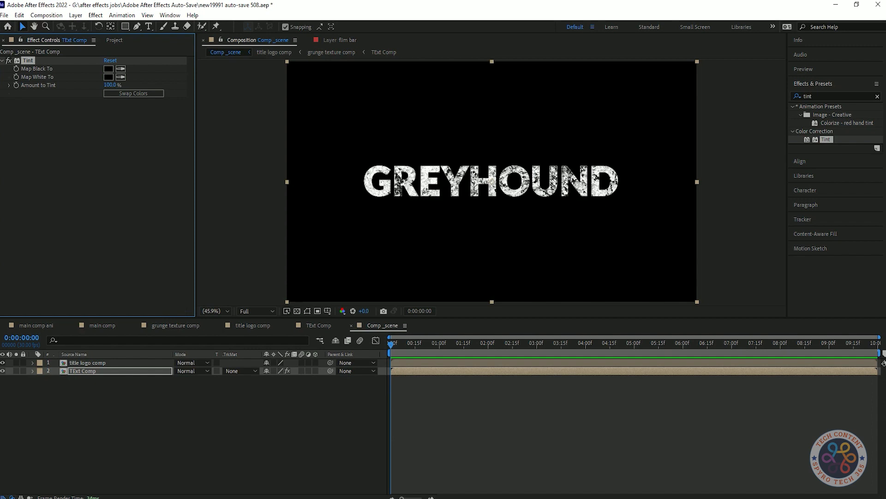
{"action": "left_click", "coordinate": [109, 163]}
Add Drop Shadow and CC Radial Blur to the TExt Comp layer.
{"action": "left_click", "coordinate": [826, 97]}
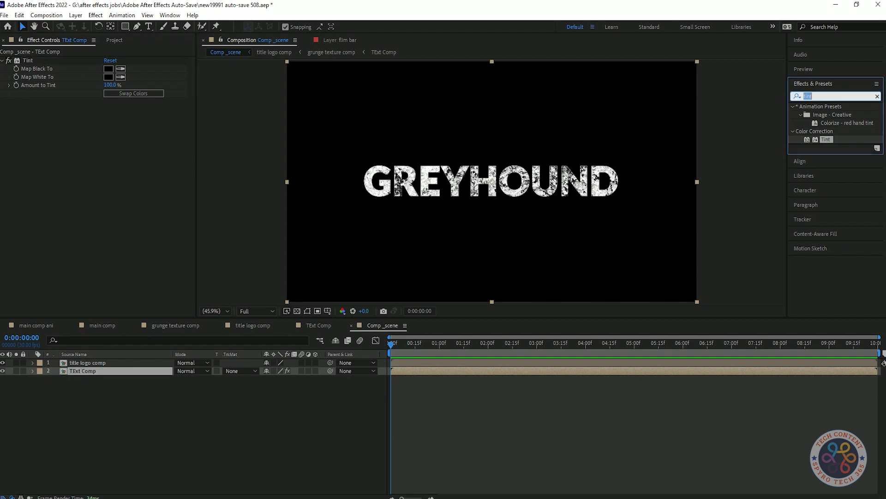
{"action": "type", "text": "drop"}
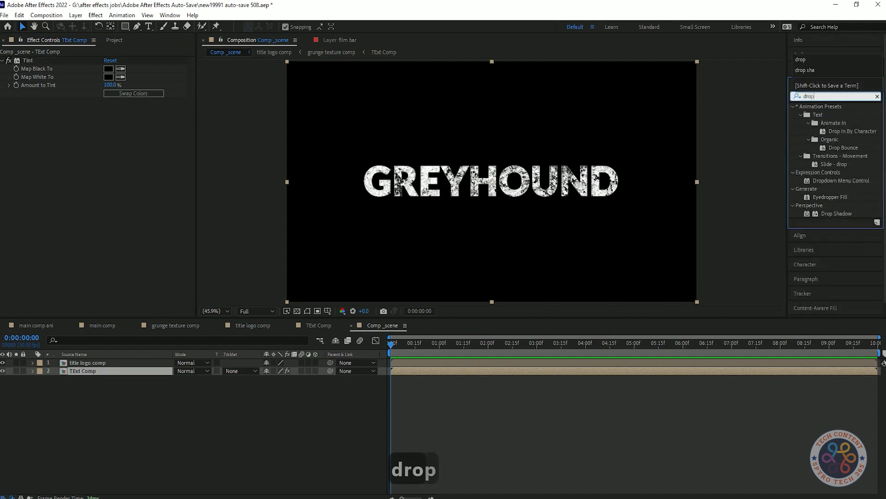
{"action": "double_click", "coordinate": [836, 214]}
{"action": "type", "text": "radial"}
{"action": "double_click", "coordinate": [829, 173]}
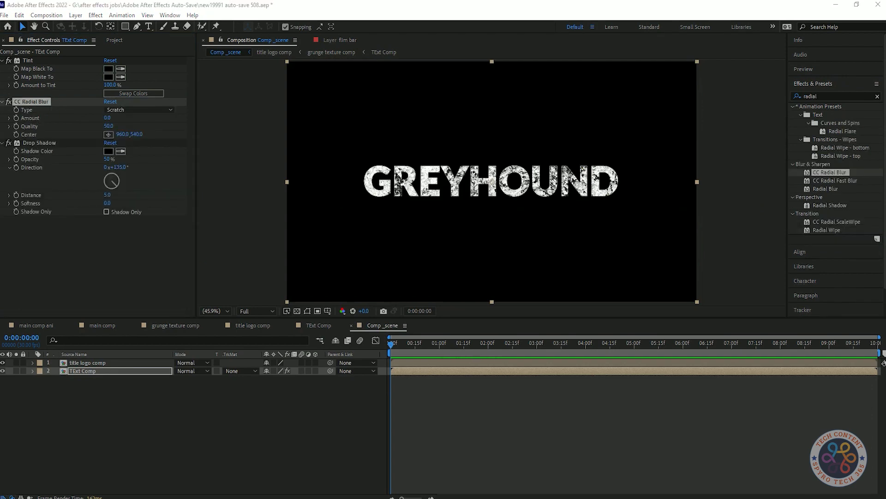
Set CC Radial Blur to Fading Zoom with an Amount of 90.
{"action": "left_click_drag", "start_coordinate": [107, 118], "coordinate": [133, 118]}
{"action": "left_click", "coordinate": [296, 311]}
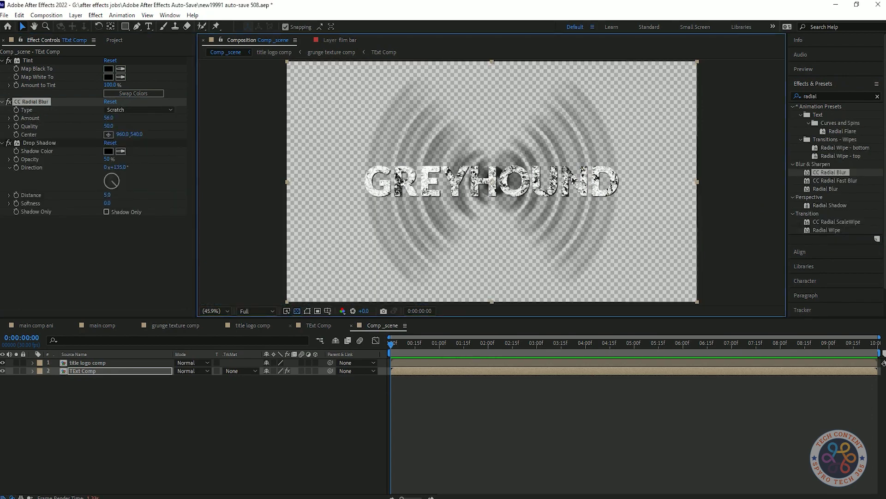
{"action": "left_click_drag", "start_coordinate": [108, 118], "coordinate": [89, 118]}
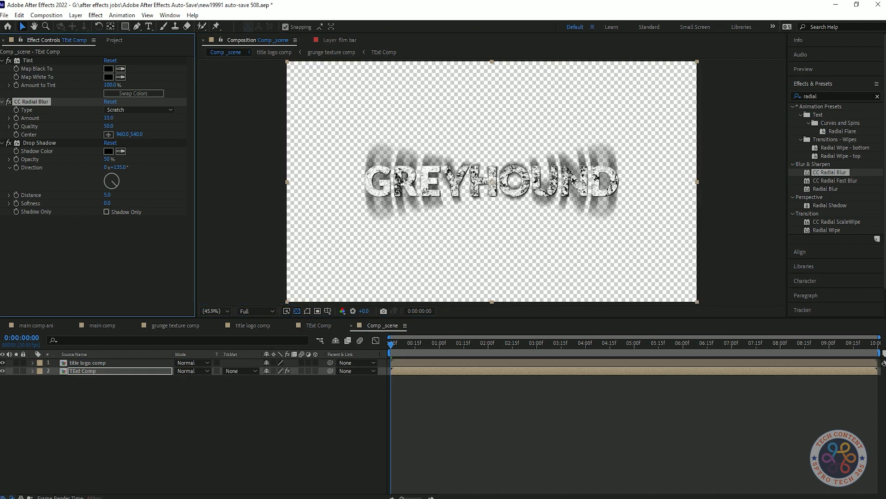
{"action": "left_click", "coordinate": [138, 109]}
{"action": "left_click", "coordinate": [129, 131]}
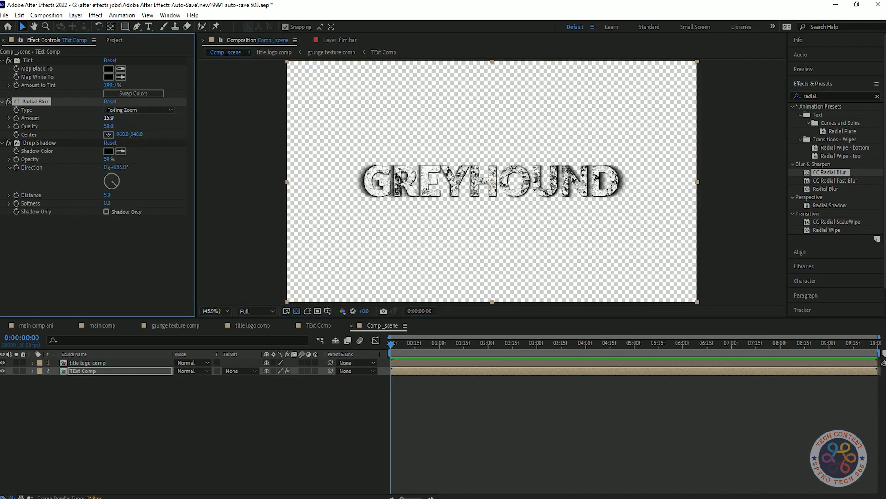
{"action": "type", "text": "90"}
{"action": "key", "text": "Return"}
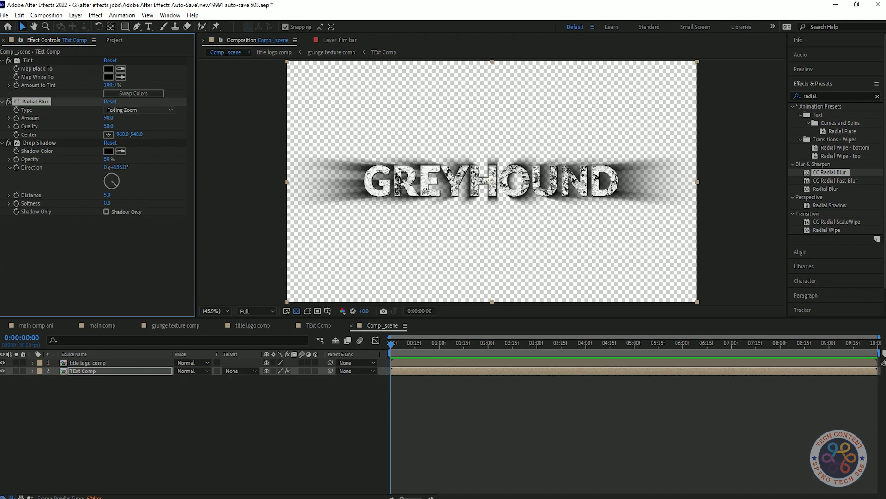
Compare Rotate, Scratch and Centered Zoom blur types, settling back on Fading Zoom.
{"action": "left_click", "coordinate": [138, 109]}
{"action": "left_click", "coordinate": [125, 155]}
{"action": "left_click", "coordinate": [139, 109]}
{"action": "left_click", "coordinate": [129, 166]}
{"action": "left_click", "coordinate": [139, 109]}
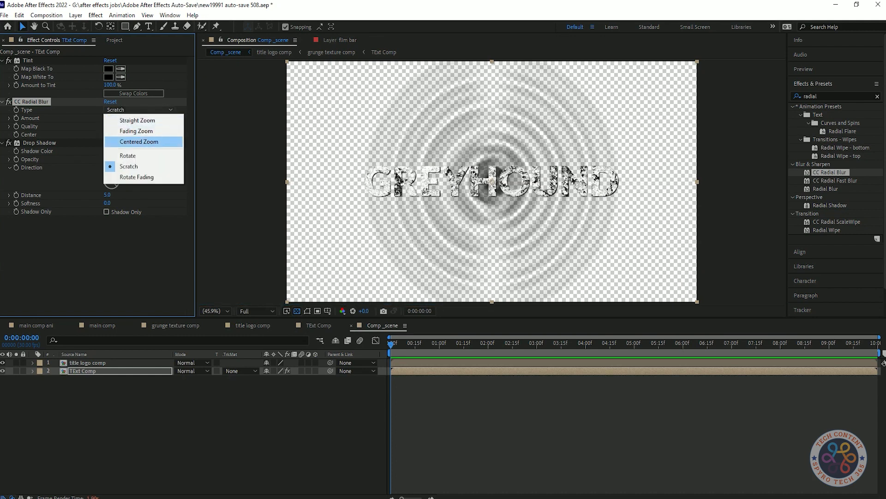
{"action": "left_click", "coordinate": [138, 141]}
{"action": "left_click", "coordinate": [138, 109]}
{"action": "left_click", "coordinate": [136, 130]}
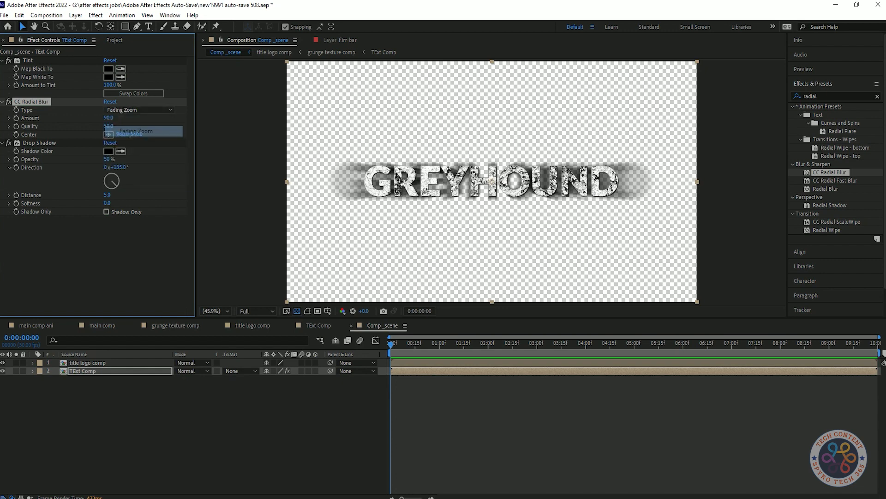
Set the radial blur amount to 45, then 69, and Drop Shadow opacity to 73%.
{"action": "left_click", "coordinate": [108, 118]}
{"action": "type", "text": "45"}
{"action": "key", "text": "Return"}
{"action": "mouse_move", "coordinate": [109, 118]}
{"action": "left_mouse_down"}
{"action": "mouse_move", "coordinate": [127, 118]}
{"action": "mouse_move", "coordinate": [101, 118]}
{"action": "left_mouse_up"}
{"action": "left_click_drag", "start_coordinate": [107, 159], "coordinate": [126, 159]}
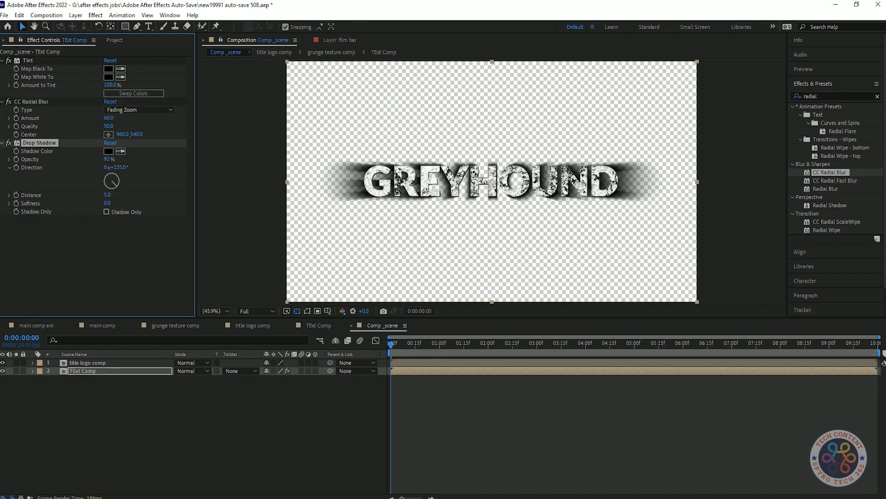
Save the project and undo the earlier drop shadow opacity change on TExt Comp.
{"action": "key", "text": "F2"}
{"action": "key", "text": "ctrl+s"}
{"action": "left_click", "coordinate": [40, 143]}
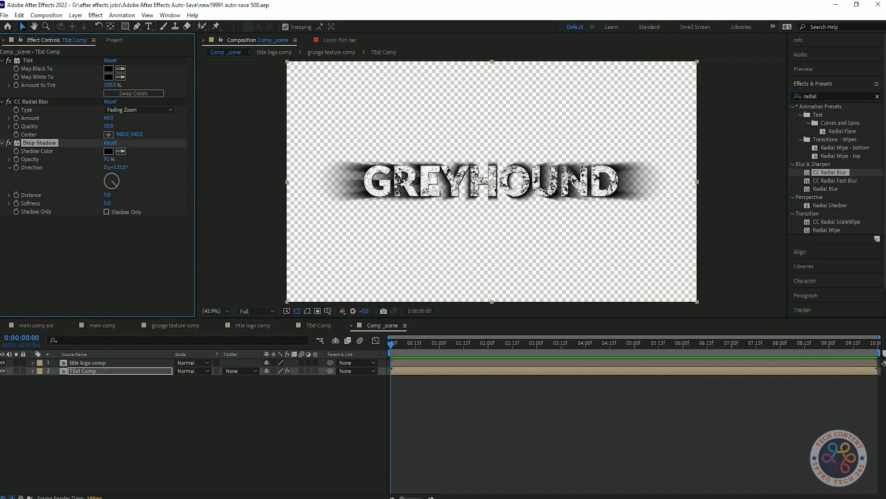
{"action": "key", "text": "ctrl+z"}
{"action": "key", "text": "ctrl+z"}
{"action": "key", "text": "ctrl+z"}
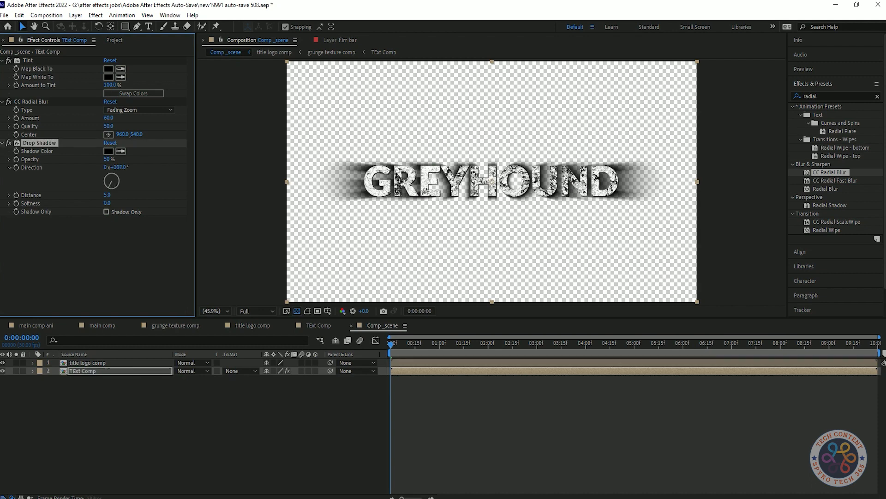
Set the text's Drop Shadow to 97% opacity and 5.0 softness, then duplicate it.
{"action": "left_click", "coordinate": [106, 159]}
{"action": "left_click_drag", "start_coordinate": [107, 159], "coordinate": [128, 159]}
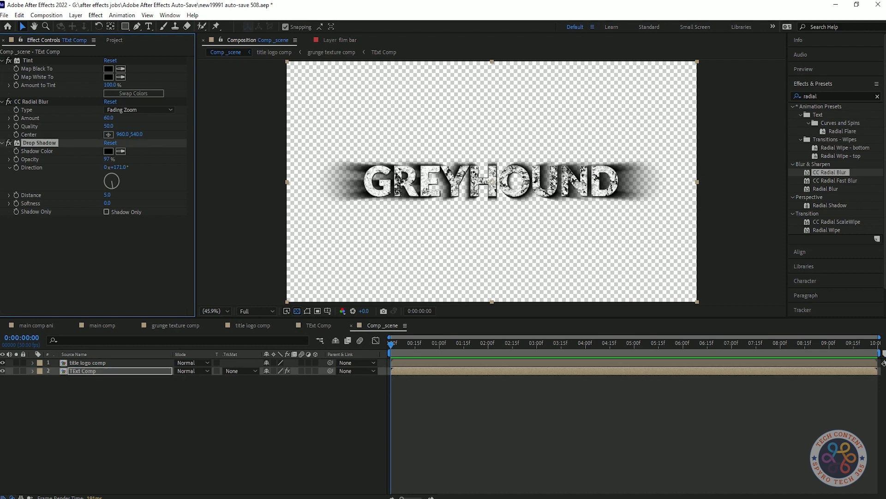
{"action": "left_click_drag", "start_coordinate": [107, 203], "coordinate": [109, 203]}
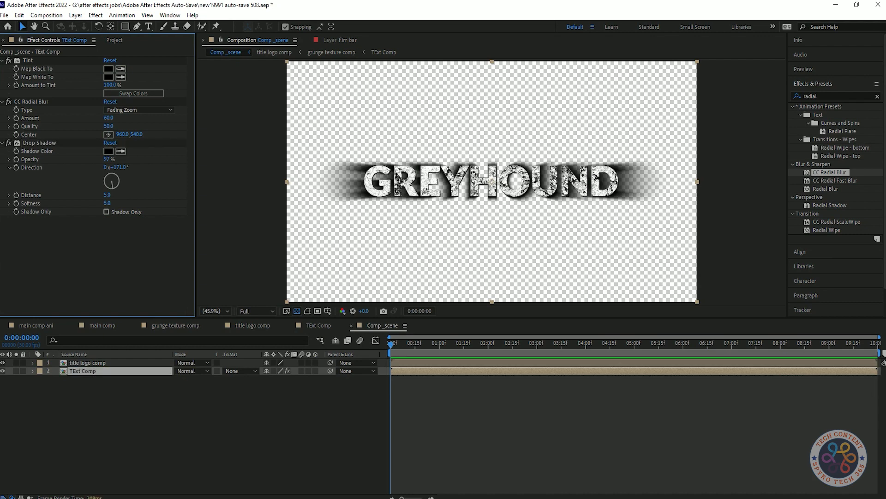
{"action": "left_click", "coordinate": [40, 143]}
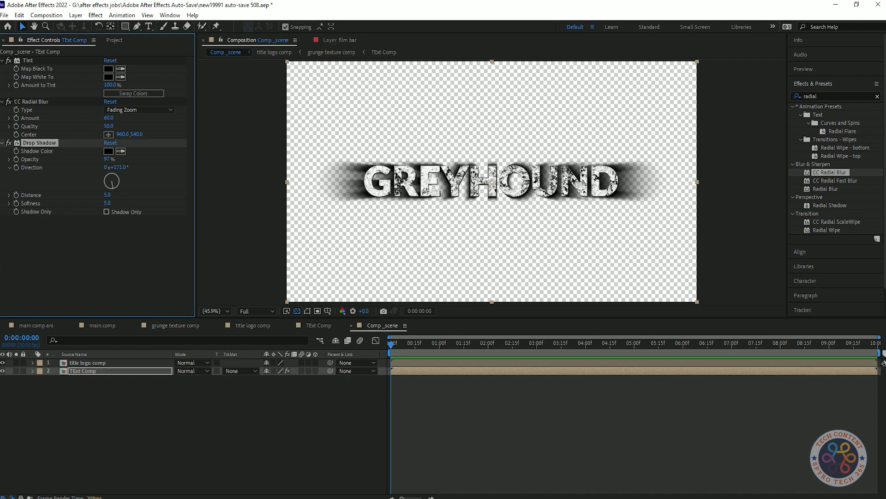
{"action": "key", "text": "ctrl+d"}
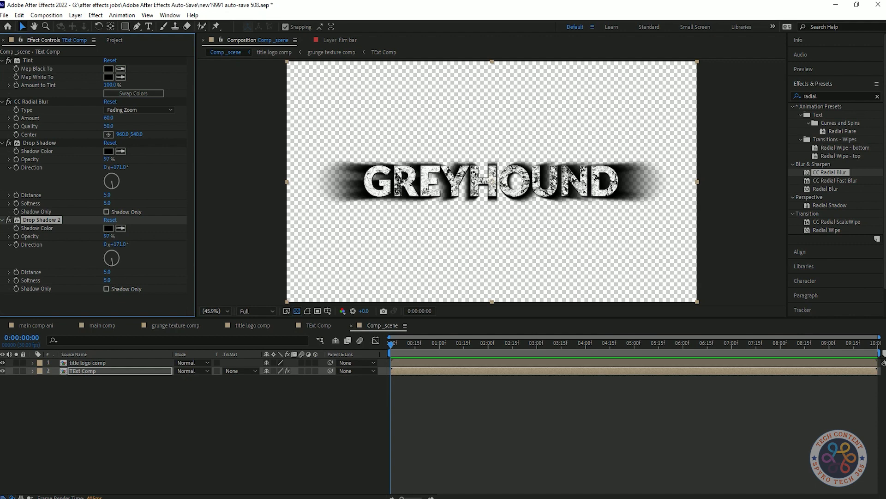
Collapse the Drop Shadow, CC Radial Blur and Tint effect settings.
{"action": "left_click", "coordinate": [2, 143]}
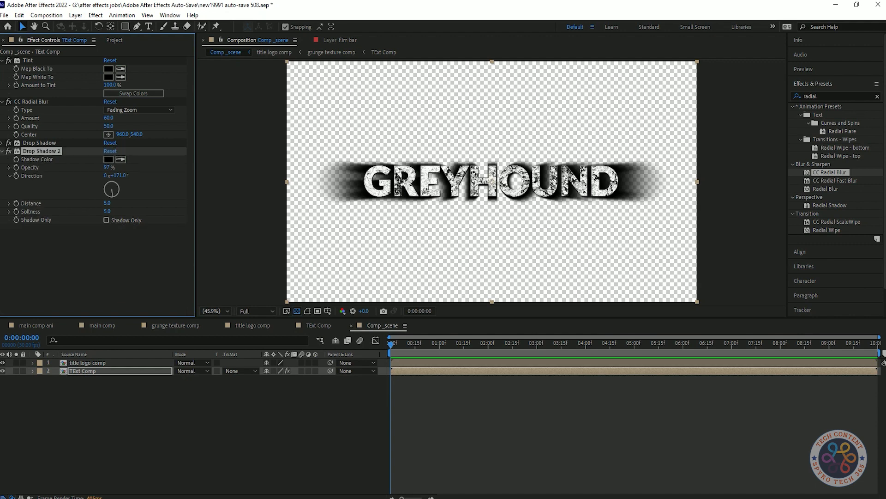
{"action": "left_click", "coordinate": [2, 101]}
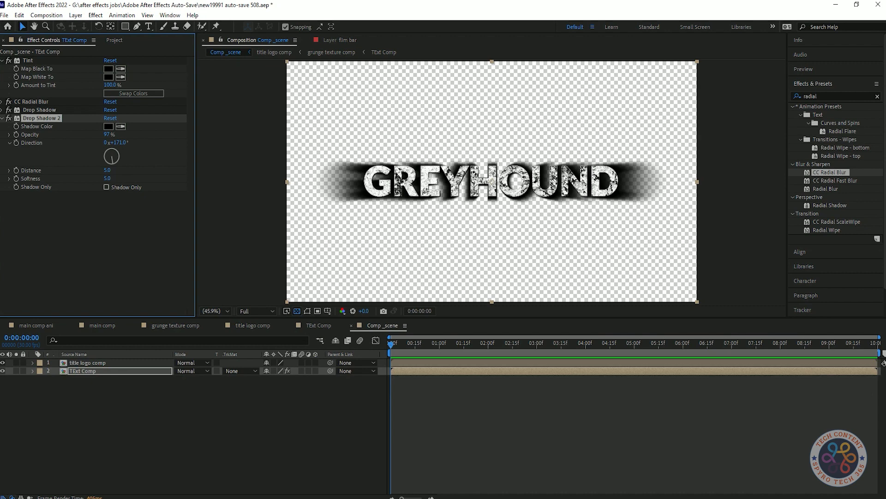
{"action": "left_click", "coordinate": [2, 60]}
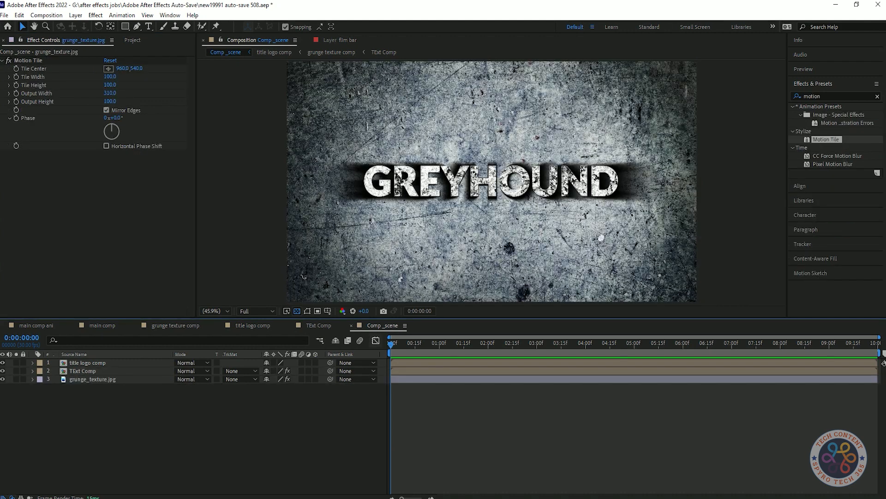
Pre-compose grunge_texture.jpg into a new comp named BG, moving all attributes into it.
{"action": "left_click", "coordinate": [2, 61]}
{"action": "right_click", "coordinate": [131, 379]}
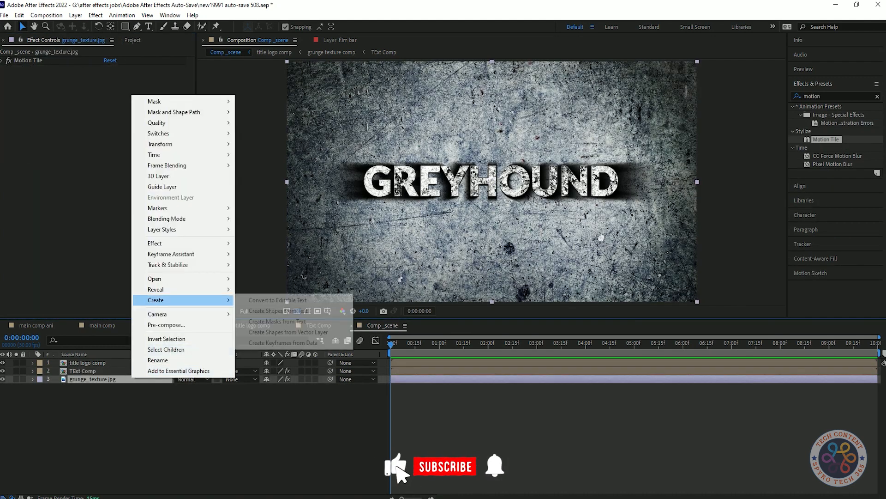
{"action": "left_click", "coordinate": [160, 325]}
{"action": "type", "text": "BG"}
{"action": "left_click", "coordinate": [695, 204]}
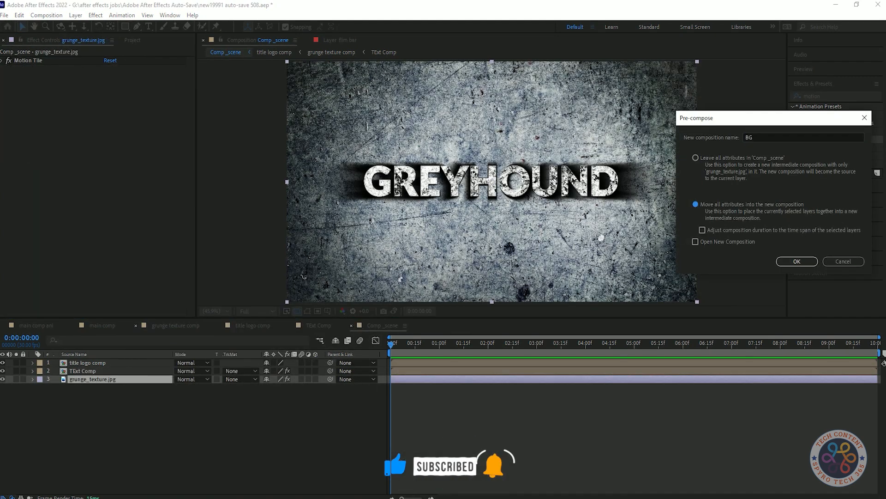
{"action": "key", "text": "Return"}
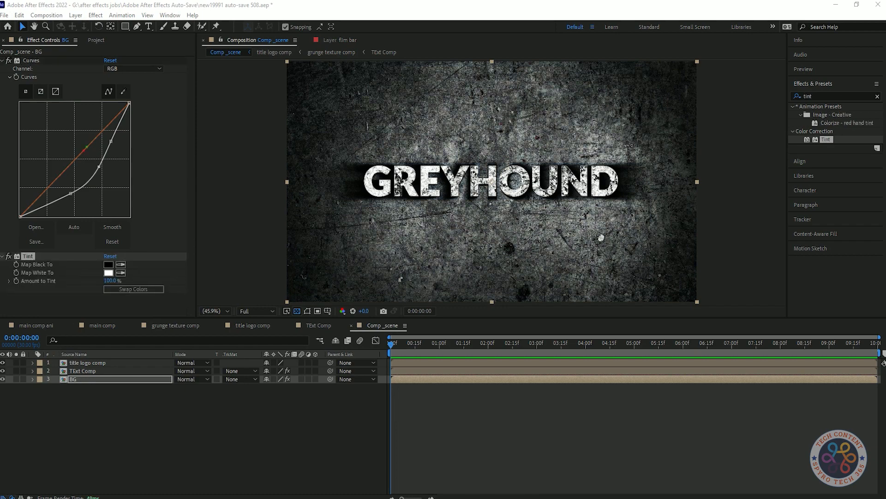
Set the BG Tint's Map White To colour to neutral grey 5D5D5D.
{"action": "left_click", "coordinate": [109, 273]}
{"action": "mouse_move", "coordinate": [117, 159]}
{"action": "left_mouse_down"}
{"action": "mouse_move", "coordinate": [79, 196]}
{"action": "mouse_move", "coordinate": [25, 186]}
{"action": "mouse_move", "coordinate": [115, 167]}
{"action": "mouse_move", "coordinate": [113, 257]}
{"action": "mouse_move", "coordinate": [17, 153]}
{"action": "mouse_move", "coordinate": [32, 195]}
{"action": "mouse_move", "coordinate": [20, 217]}
{"action": "mouse_move", "coordinate": [115, 173]}
{"action": "mouse_move", "coordinate": [130, 155]}
{"action": "left_mouse_up"}
{"action": "mouse_move", "coordinate": [143, 185]}
{"action": "left_mouse_down"}
{"action": "mouse_move", "coordinate": [143, 149]}
{"action": "mouse_move", "coordinate": [20, 234]}
{"action": "mouse_move", "coordinate": [14, 225]}
{"action": "left_mouse_up"}
{"action": "left_click", "coordinate": [159, 202]}
{"action": "mouse_move", "coordinate": [116, 226]}
{"action": "left_mouse_down"}
{"action": "mouse_move", "coordinate": [17, 225]}
{"action": "mouse_move", "coordinate": [65, 227]}
{"action": "mouse_move", "coordinate": [56, 228]}
{"action": "left_mouse_up"}
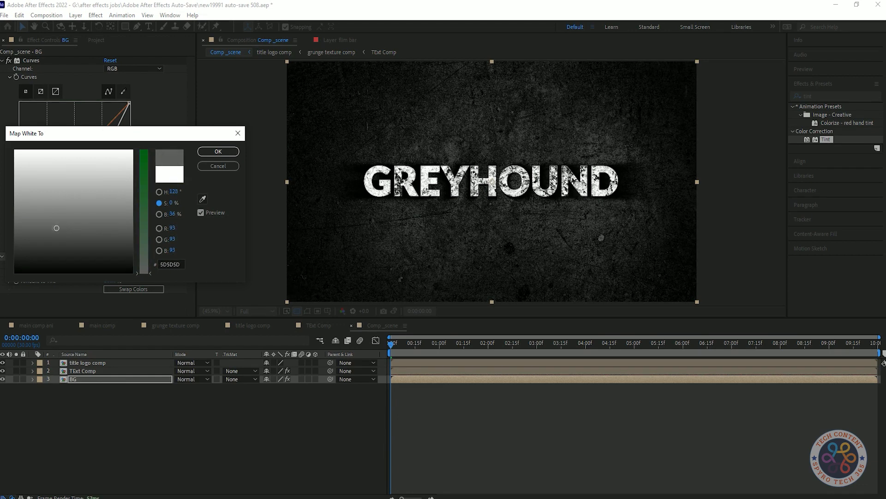
{"action": "left_click", "coordinate": [218, 151]}
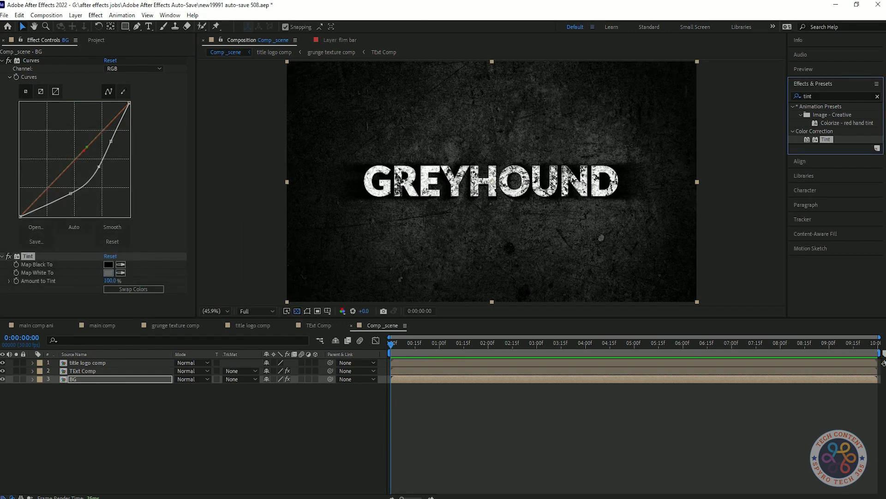
Apply Sharpen to BG with its amount raised to 22.
{"action": "left_click", "coordinate": [828, 96]}
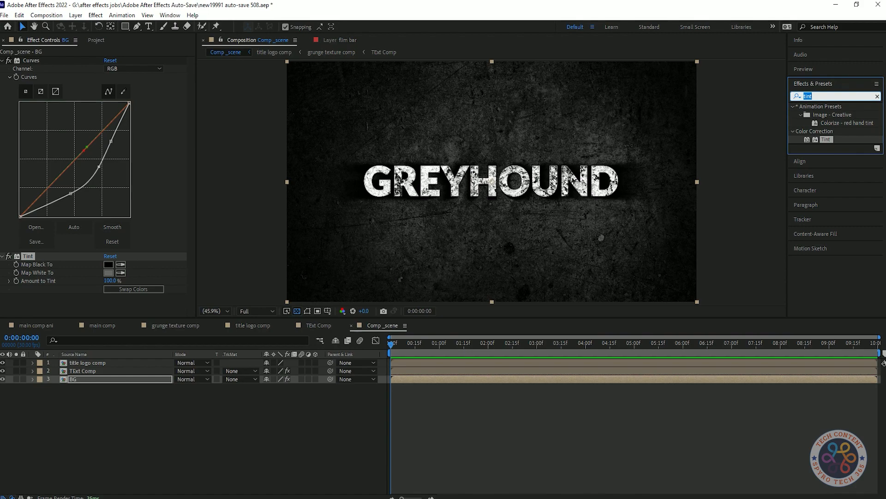
{"action": "type", "text": "sharpen"}
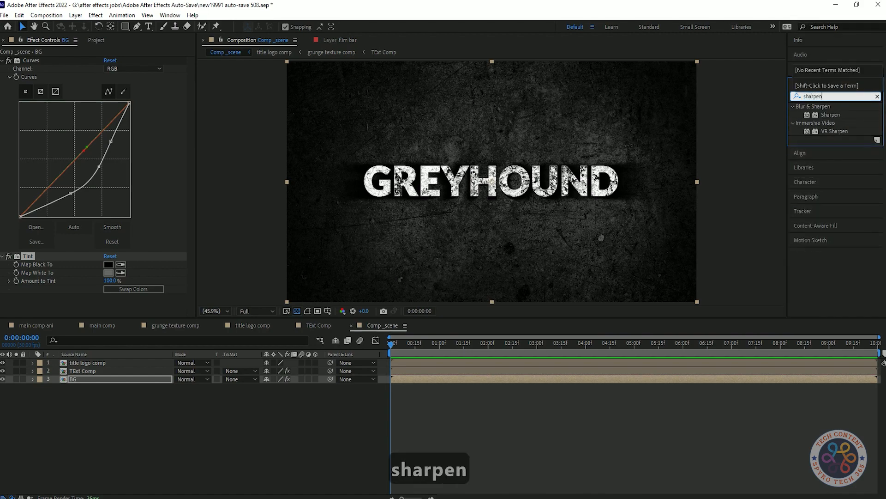
{"action": "double_click", "coordinate": [831, 114]}
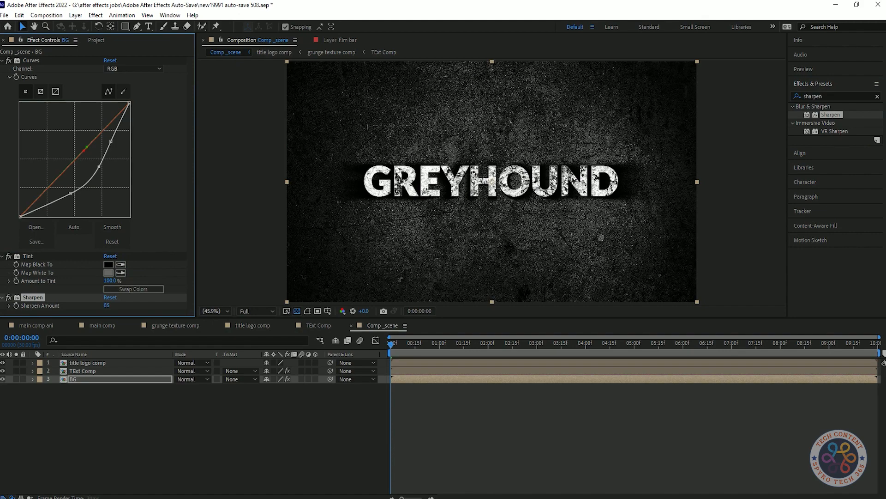
{"action": "mouse_move", "coordinate": [106, 305]}
{"action": "left_mouse_down"}
{"action": "mouse_move", "coordinate": [134, 305]}
{"action": "mouse_move", "coordinate": [112, 305]}
{"action": "left_mouse_up"}
{"action": "left_click", "coordinate": [134, 425]}
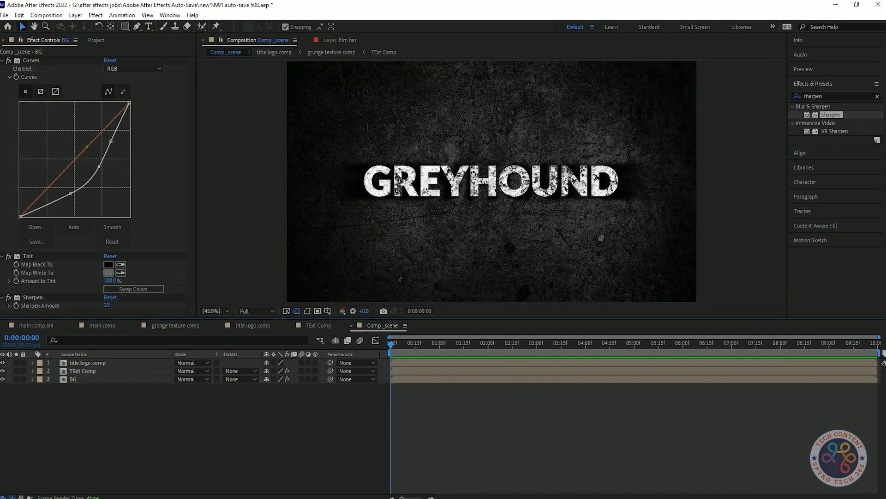
{"action": "left_click", "coordinate": [2, 60]}
Add a second Curves below Sharpen and pull the curve down to darken the texture.
{"action": "left_click", "coordinate": [819, 96]}
{"action": "type", "text": "cur"}
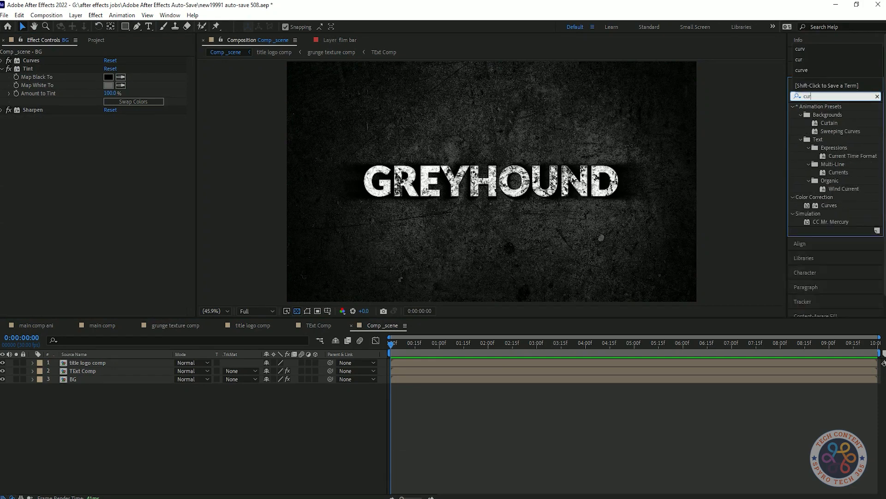
{"action": "left_click_drag", "start_coordinate": [829, 206], "coordinate": [77, 169]}
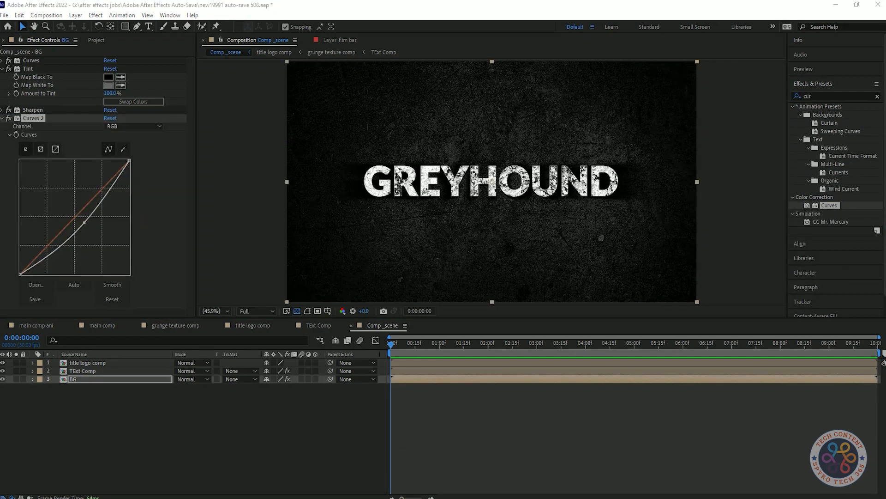
{"action": "left_click_drag", "start_coordinate": [84, 222], "coordinate": [84, 222]}
{"action": "left_click", "coordinate": [2, 118]}
{"action": "left_click", "coordinate": [92, 185]}
{"action": "left_click", "coordinate": [819, 96]}
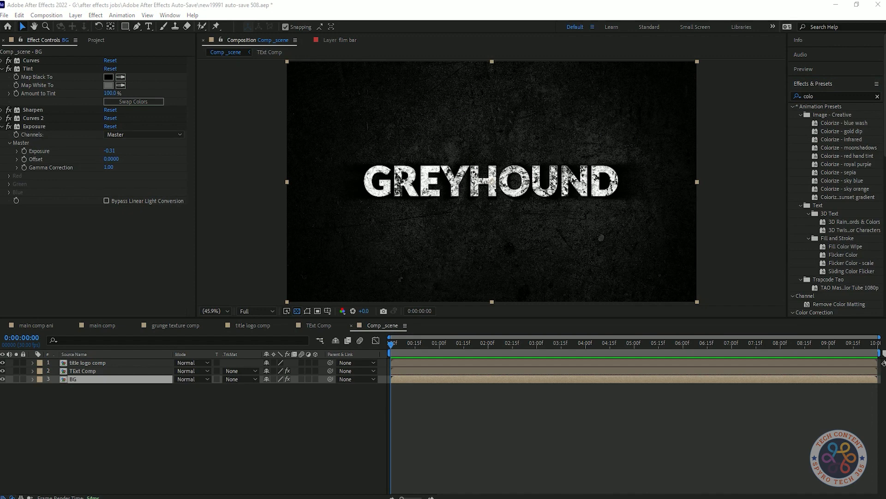
Preview the red-tinted title over the reddish BG, then save the project.
{"action": "left_click", "coordinate": [2, 126]}
{"action": "left_click", "coordinate": [2, 126]}
{"action": "left_click", "coordinate": [2, 126]}
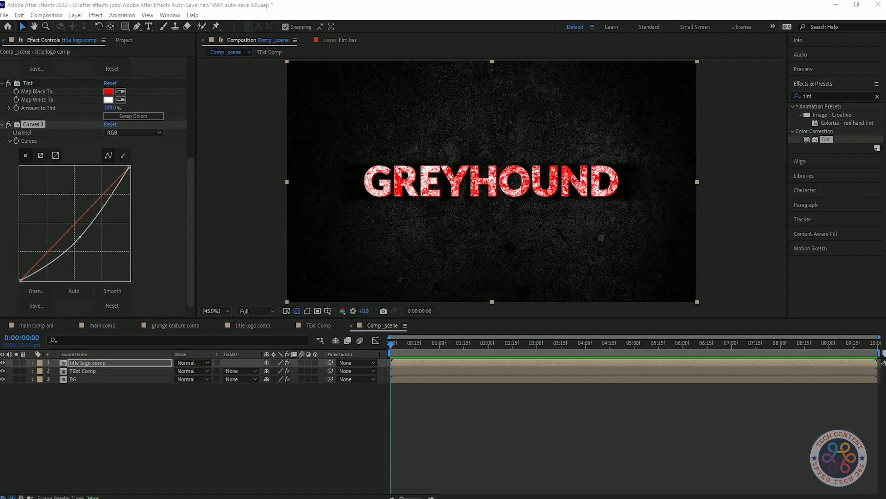
{"action": "key", "text": "F2"}
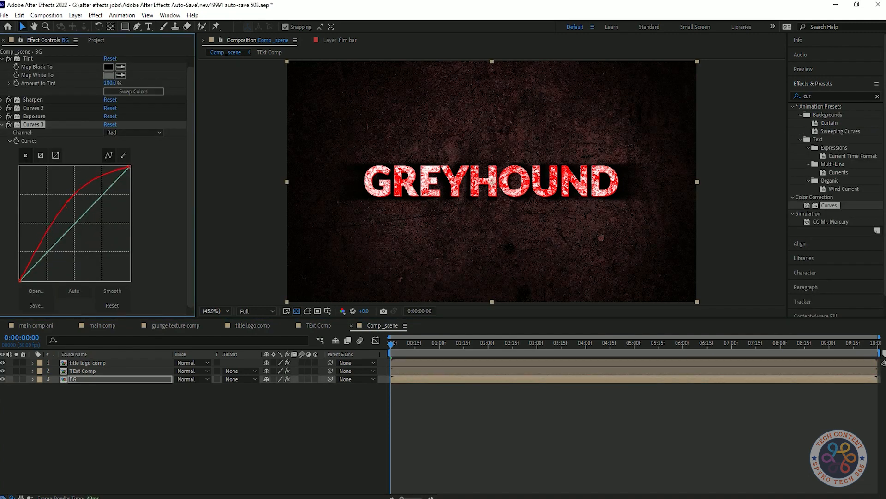
{"action": "key", "text": "space"}
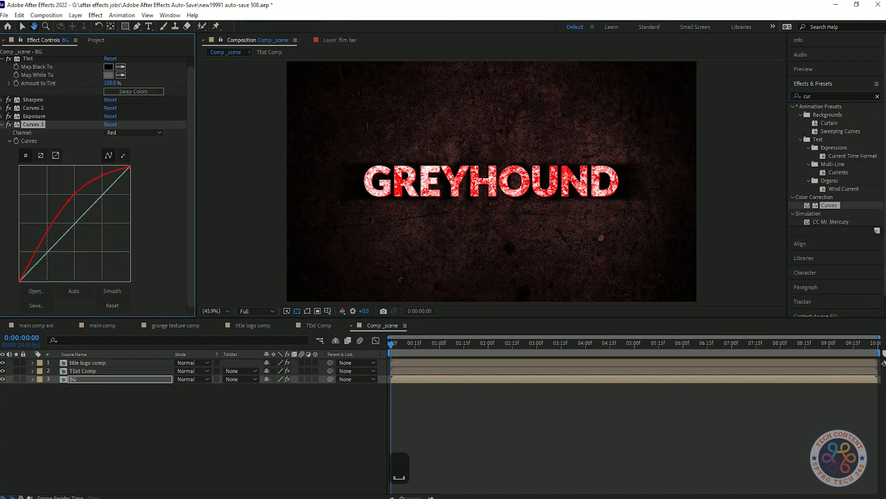
{"action": "key", "text": "space"}
{"action": "key", "text": "ctrl+s"}
Open the main comp and delete its title logo comp layer.
{"action": "left_click", "coordinate": [3, 125]}
{"action": "left_click", "coordinate": [2, 135]}
{"action": "left_click", "coordinate": [2, 125]}
{"action": "left_click", "coordinate": [139, 424]}
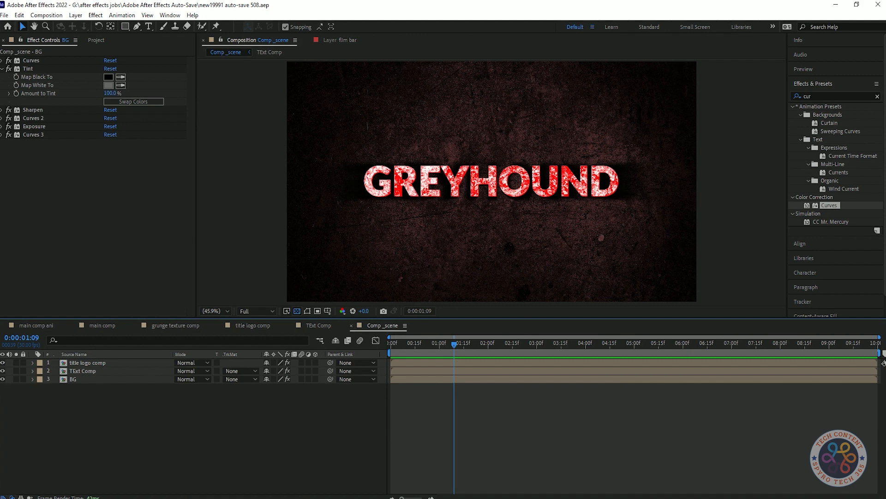
{"action": "left_click", "coordinate": [103, 325]}
{"action": "left_click", "coordinate": [87, 362]}
{"action": "key", "text": "Delete"}
{"action": "left_click", "coordinate": [96, 40]}
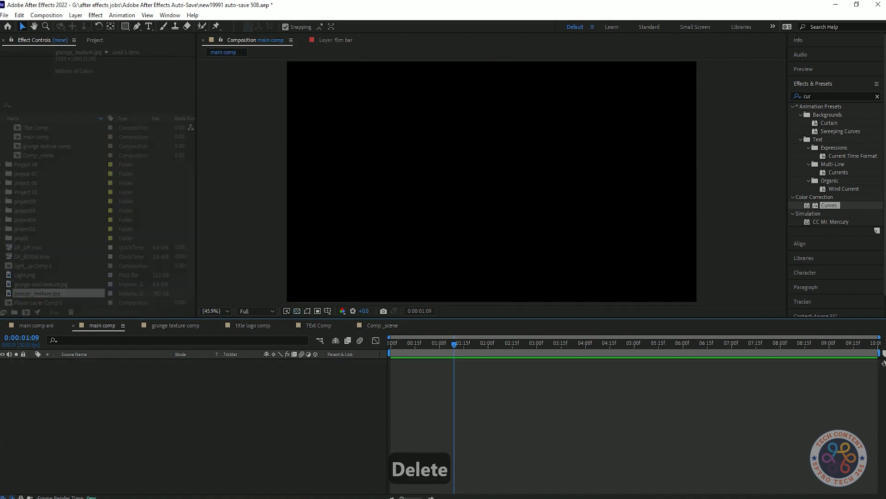
Add Comp _scene to the main comp and make it a 3D layer.
{"action": "scroll", "coordinate": [70, 194], "scroll_direction": "up", "scroll_amount": 2}
{"action": "left_click", "coordinate": [36, 155]}
{"action": "left_click_drag", "start_coordinate": [40, 182], "coordinate": [99, 379]}
{"action": "left_click", "coordinate": [120, 416]}
{"action": "right_click", "coordinate": [297, 419]}
{"action": "mouse_move", "coordinate": [318, 302]}
{"action": "left_click", "coordinate": [282, 427]}
{"action": "left_click", "coordinate": [315, 363]}
Create Camera 1 and Null 10, and parent the camera to Null 10.
{"action": "right_click", "coordinate": [254, 401]}
{"action": "mouse_move", "coordinate": [277, 284]}
{"action": "left_click", "coordinate": [383, 328]}
{"action": "key", "text": "Return"}
{"action": "right_click", "coordinate": [289, 273]}
{"action": "mouse_move", "coordinate": [323, 279]}
{"action": "left_click", "coordinate": [432, 336]}
{"action": "left_click", "coordinate": [357, 371]}
{"action": "left_click", "coordinate": [369, 396]}
Make Null 10 a 3D layer showing its Position, and enable motion blur on Comp _scene.
{"action": "left_click", "coordinate": [78, 363]}
{"action": "key", "text": "p"}
{"action": "left_click", "coordinate": [301, 387]}
{"action": "left_click", "coordinate": [360, 340]}
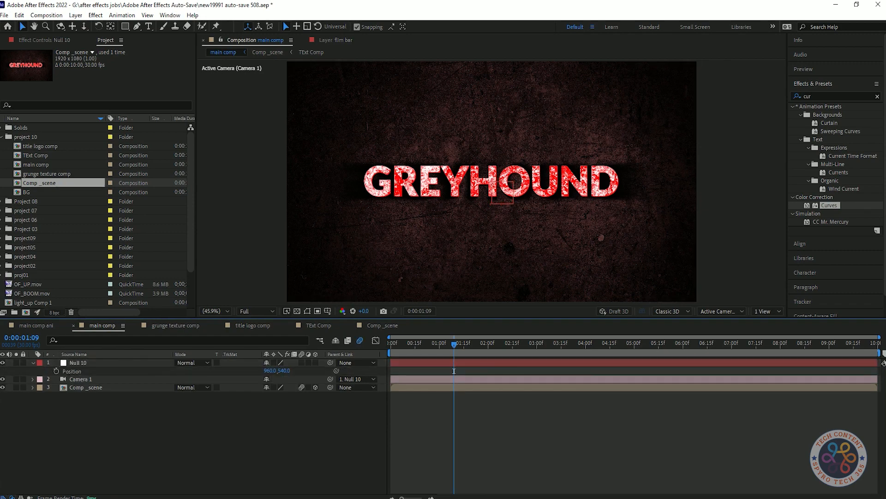
At the timeline start, keyframe Null 10's Position with Z set to 2601.
{"action": "left_click", "coordinate": [315, 363]}
{"action": "key", "text": "Home"}
{"action": "left_click", "coordinate": [56, 372]}
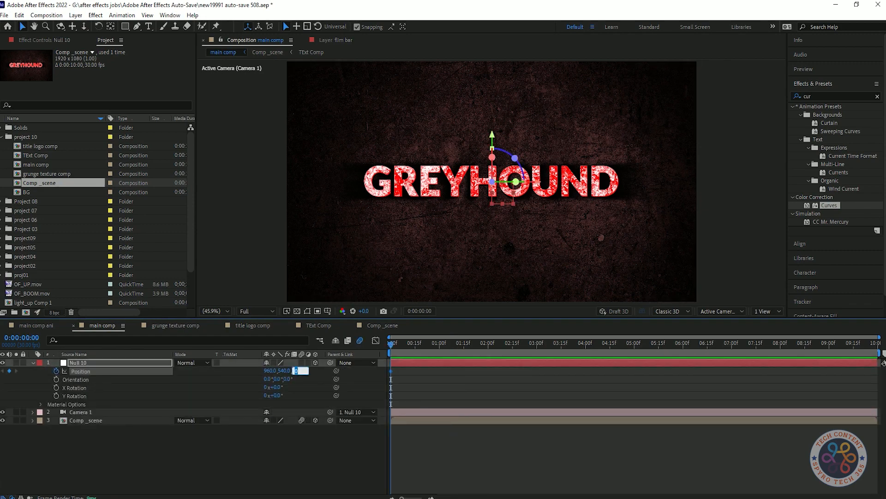
{"action": "type", "text": "2000"}
{"action": "key", "text": "Return"}
{"action": "left_click", "coordinate": [298, 371]}
{"action": "type", "text": "2500"}
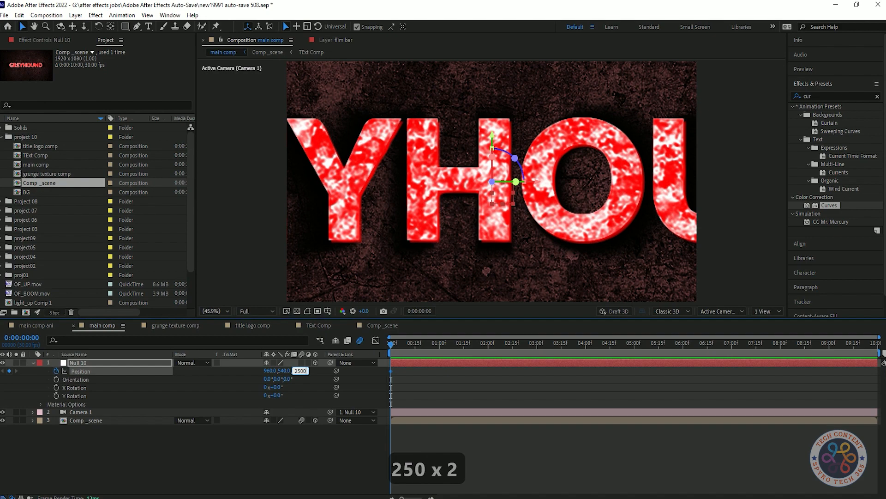
{"action": "key", "text": "Return"}
{"action": "mouse_move", "coordinate": [299, 371]}
{"action": "left_mouse_down"}
{"action": "mouse_move", "coordinate": [317, 371]}
{"action": "mouse_move", "coordinate": [308, 371]}
{"action": "left_mouse_up"}
{"action": "left_click_drag", "start_coordinate": [391, 344], "coordinate": [441, 345]}
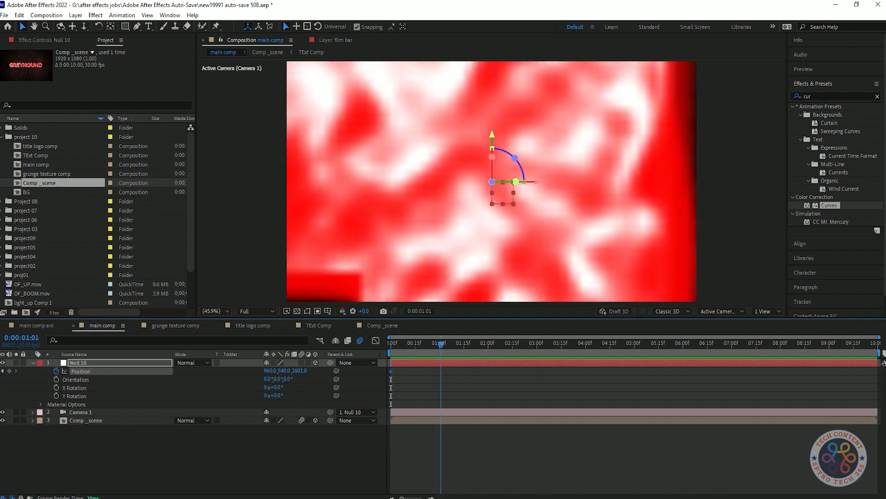
Add a Z 300 Position keyframe around 0:15 and preview the camera move.
{"action": "type", "text": "100"}
{"action": "key", "text": "Return"}
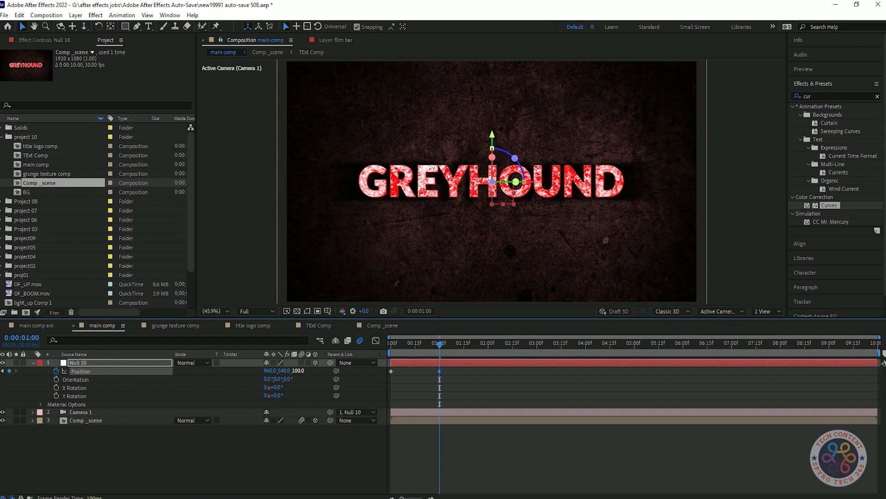
{"action": "type", "text": "200"}
{"action": "key", "text": "Return"}
{"action": "type", "text": "300"}
{"action": "key", "text": "Return"}
{"action": "key", "text": "space"}
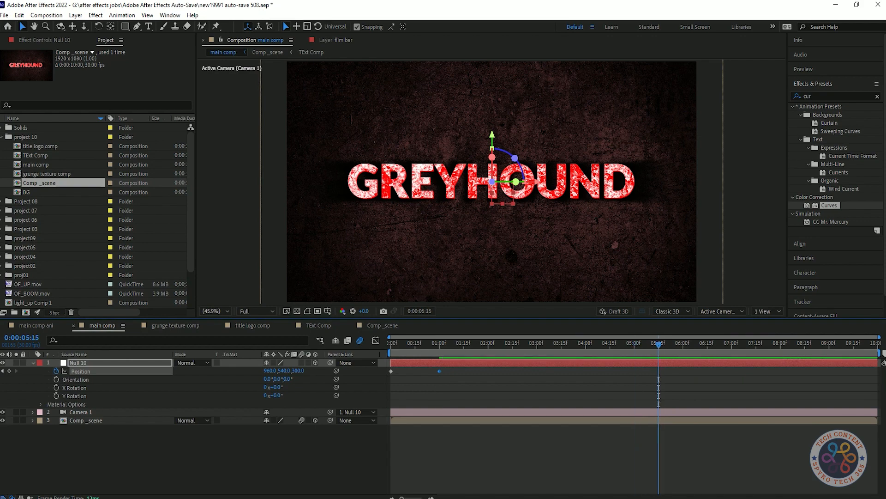
Set Z to 0 at 5:15, Easy Ease all Position keyframes, and view their speed graph.
{"action": "left_click", "coordinate": [297, 370]}
{"action": "type", "text": "0"}
{"action": "key", "text": "Return"}
{"action": "key", "text": "space"}
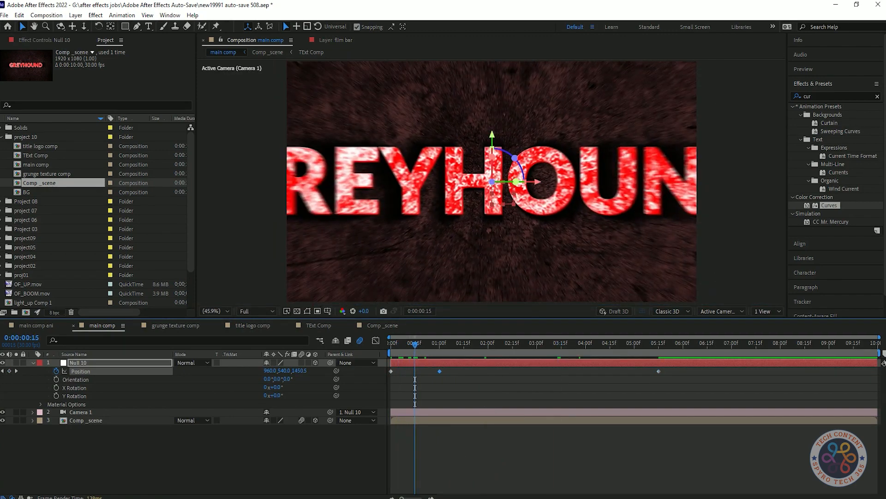
{"action": "left_click_drag", "start_coordinate": [410, 371], "coordinate": [414, 371]}
{"action": "left_click_drag", "start_coordinate": [686, 394], "coordinate": [374, 364]}
{"action": "key", "text": "F9"}
{"action": "left_click", "coordinate": [376, 340]}
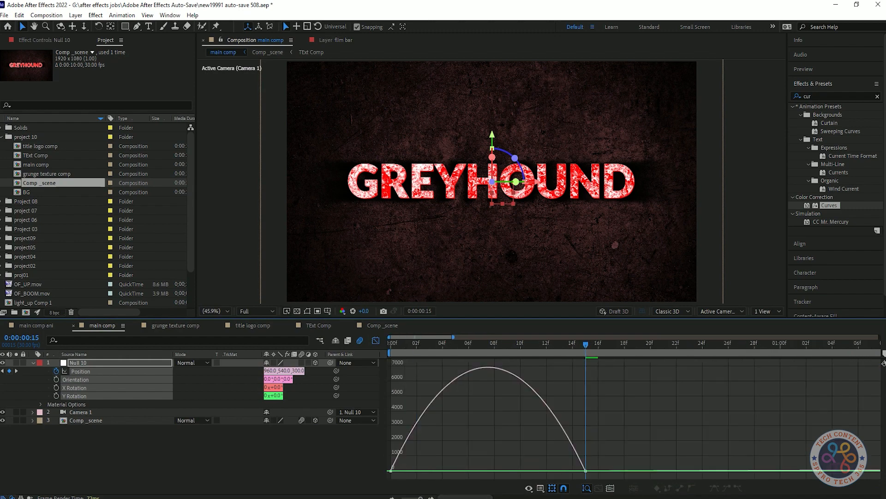
Pull the Position speed curve's peak toward the start and preview the push-in.
{"action": "left_click", "coordinate": [586, 471]}
{"action": "left_click_drag", "start_coordinate": [521, 470], "coordinate": [403, 470]}
{"action": "left_click", "coordinate": [376, 340]}
{"action": "key", "text": "minus"}
{"action": "key", "text": "minus"}
{"action": "key", "text": "minus"}
{"action": "left_click_drag", "start_coordinate": [415, 344], "coordinate": [414, 344]}
{"action": "key", "text": "space"}
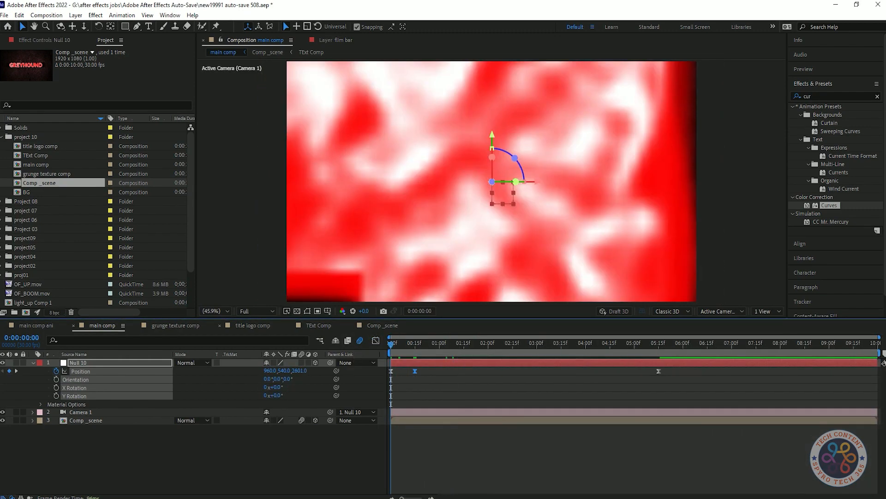
{"action": "key", "text": "space"}
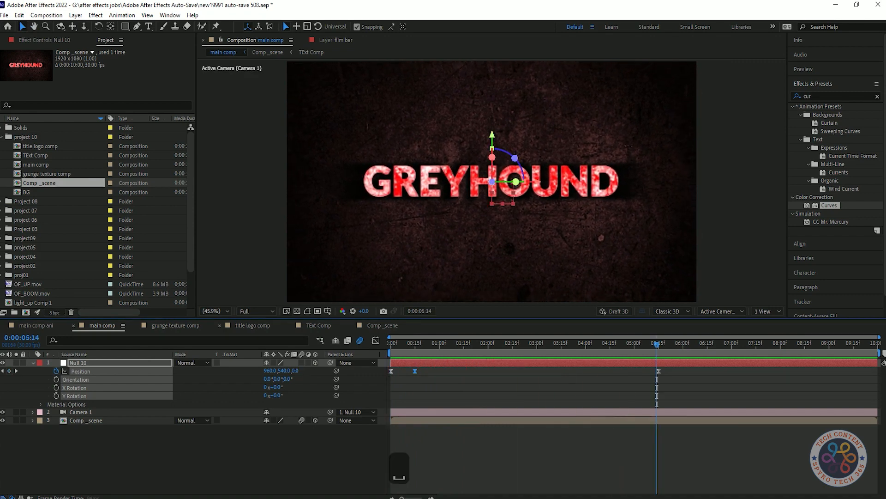
Test a Z 300 Position keyframe at 6:00, preview it, then undo it.
{"action": "left_click_drag", "start_coordinate": [659, 344], "coordinate": [685, 344]}
{"action": "type", "text": "300"}
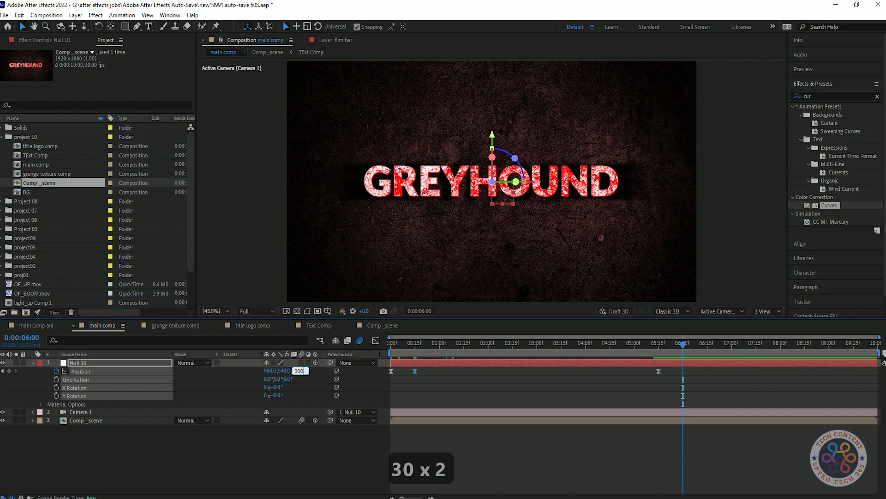
{"action": "key", "text": "Return"}
{"action": "key", "text": "space"}
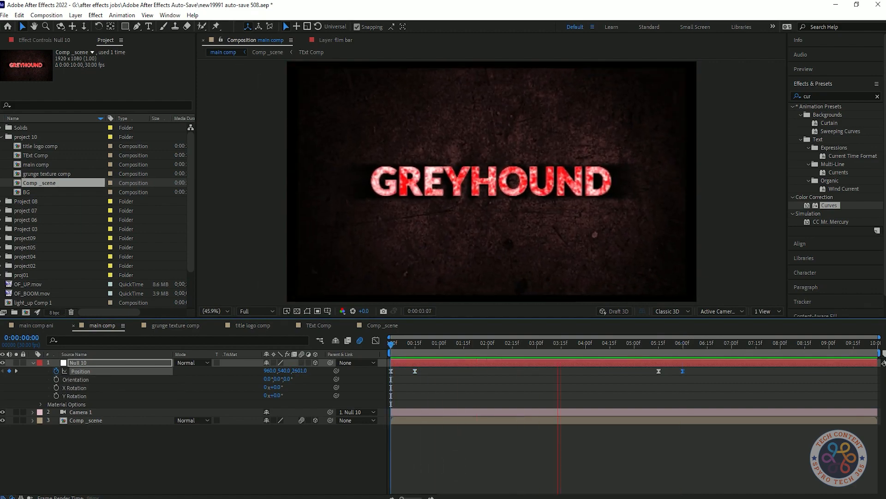
{"action": "key", "text": "space"}
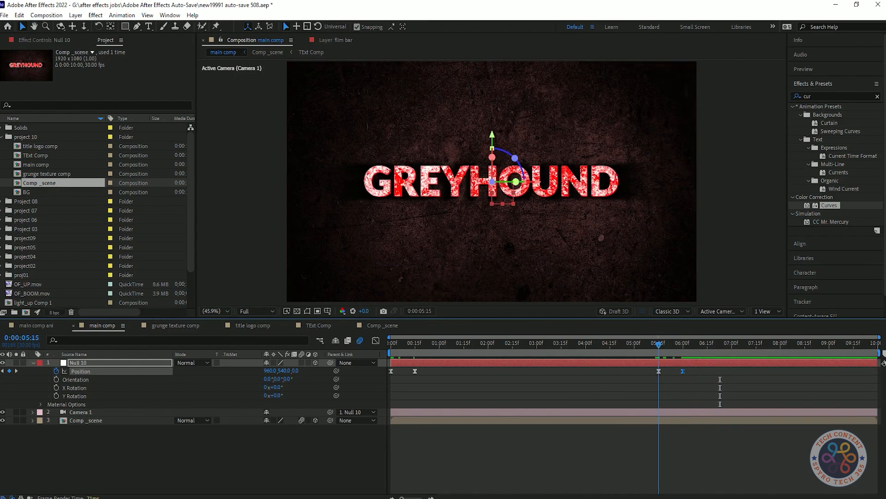
{"action": "key", "text": "ctrl+z"}
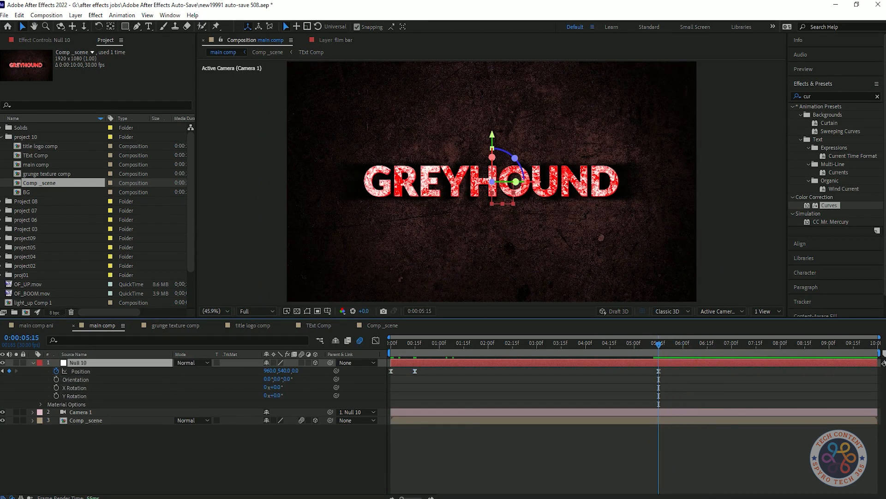
Split Null 10 with Ctrl+Shift+D, check the camera's parent, then undo the split.
{"action": "key", "text": "ctrl+shift+d"}
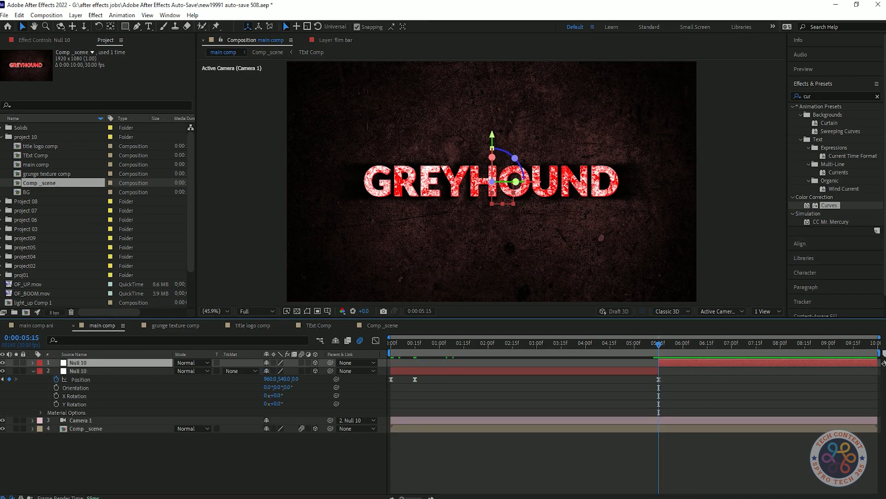
{"action": "left_click", "coordinate": [358, 371]}
{"action": "key", "text": "Escape"}
{"action": "left_click", "coordinate": [358, 420]}
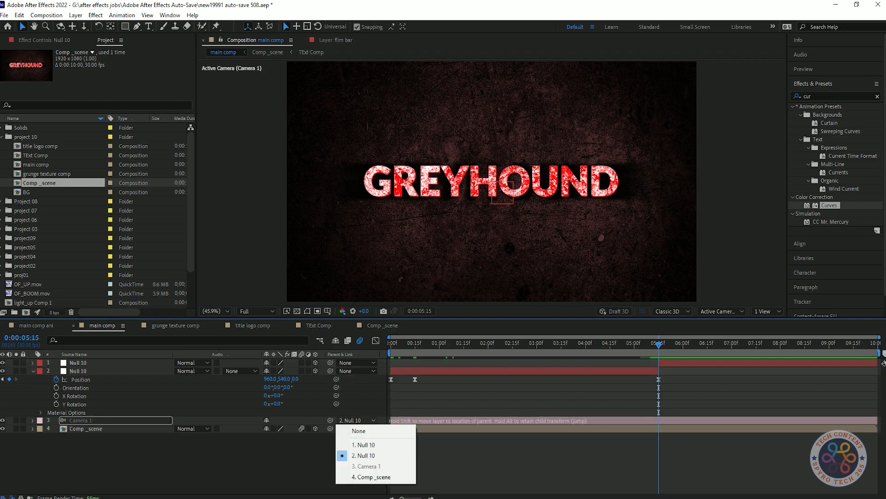
{"action": "key", "text": "Escape"}
{"action": "left_click", "coordinate": [664, 363]}
{"action": "key", "text": "ctrl+z"}
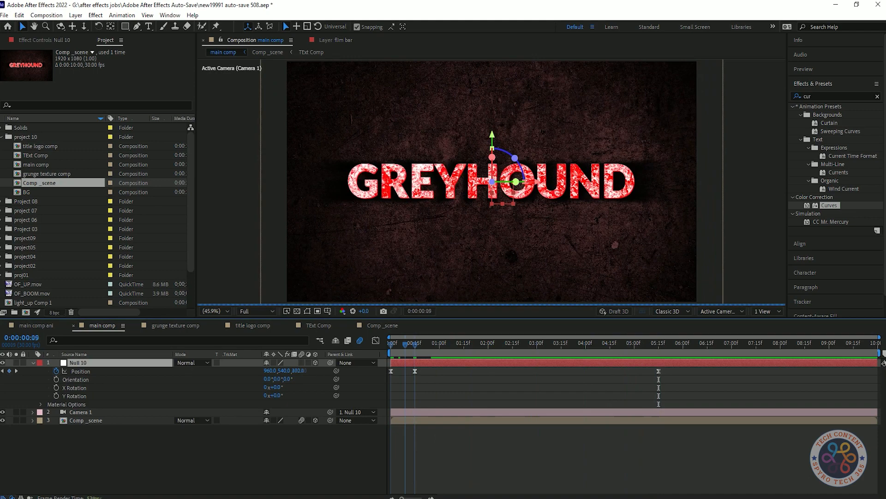
Make the 5:15 Position keyframe a hold keyframe and add an eased Z 3000 keyframe at 6:00.
{"action": "right_click", "coordinate": [659, 371]}
{"action": "left_click", "coordinate": [701, 447]}
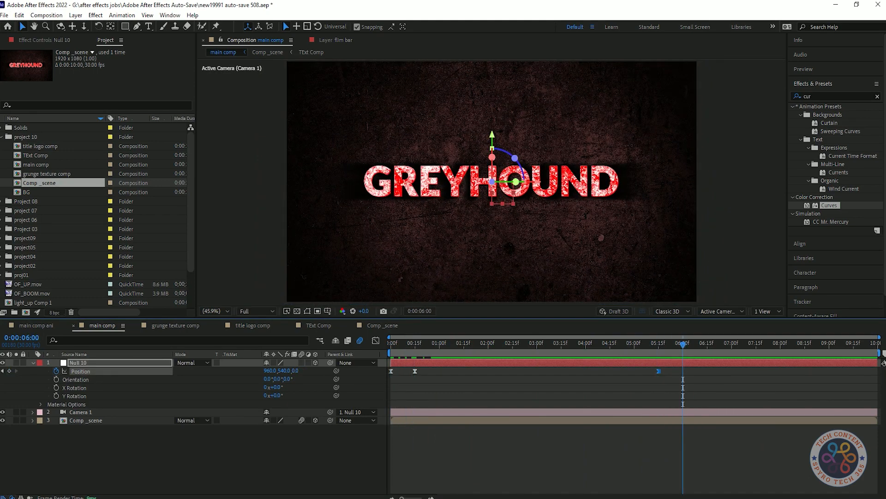
{"action": "type", "text": "3000"}
{"action": "key", "text": "Return"}
{"action": "right_click", "coordinate": [683, 371]}
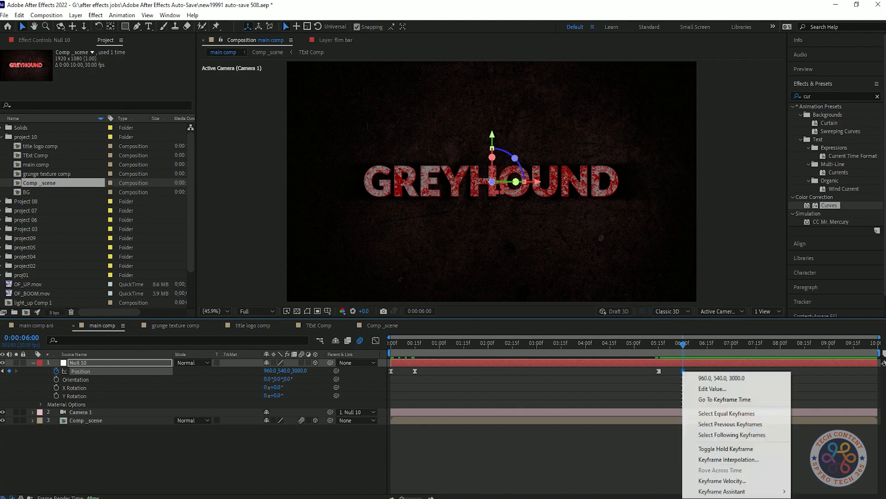
{"action": "mouse_move", "coordinate": [722, 491]}
{"action": "left_click", "coordinate": [577, 445]}
Preview from the start, undo the Z 3000 keyframe, and return to 5:15.
{"action": "key", "text": "Home"}
{"action": "key", "text": "space"}
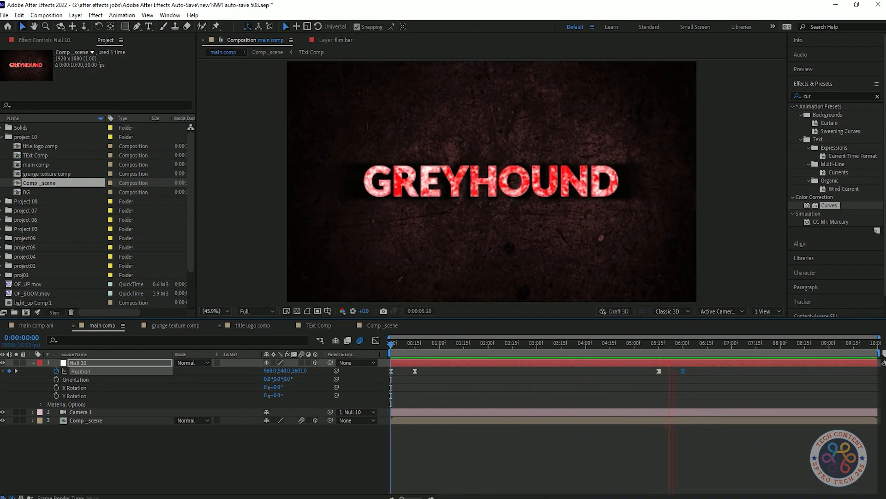
{"action": "key", "text": "space"}
{"action": "key", "text": "ctrl+z"}
{"action": "key", "text": "ctrl+z"}
{"action": "mouse_move", "coordinate": [652, 344]}
{"action": "left_mouse_down"}
{"action": "mouse_move", "coordinate": [643, 345]}
{"action": "mouse_move", "coordinate": [659, 345]}
{"action": "left_mouse_up"}
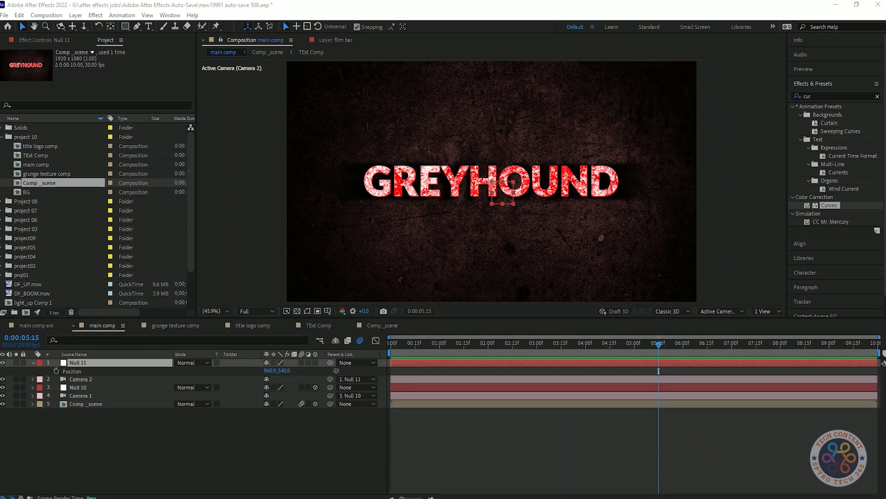
Make Null 11 3D and keyframe its Z from 0 at 5:15 to 3000 at 6:00, eased, with the work area ending at 6:00.
{"action": "left_click", "coordinate": [316, 363]}
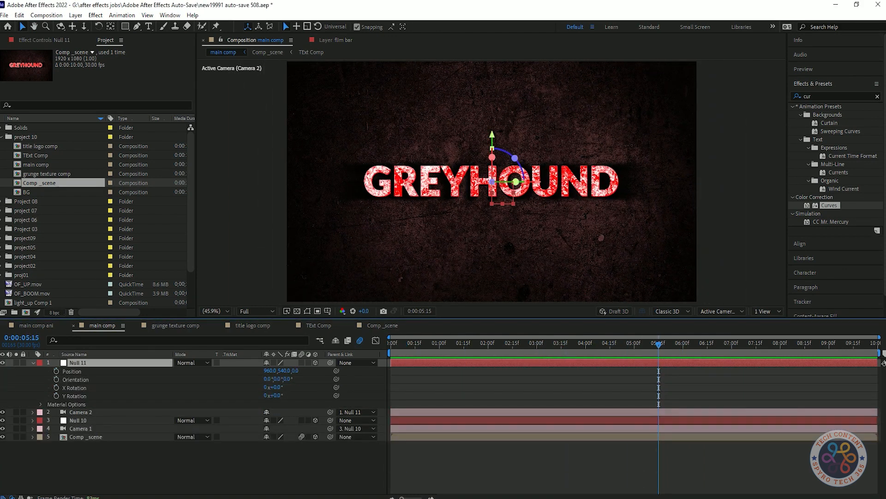
{"action": "left_click", "coordinate": [56, 371]}
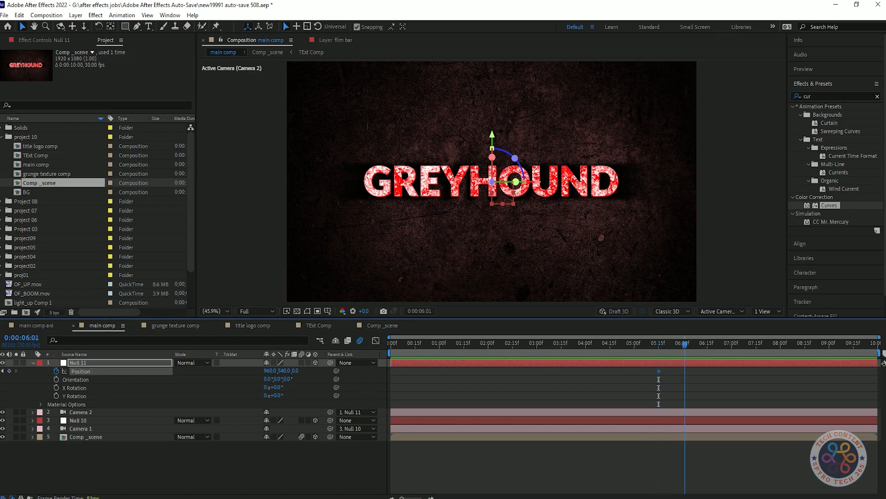
{"action": "type", "text": "3000"}
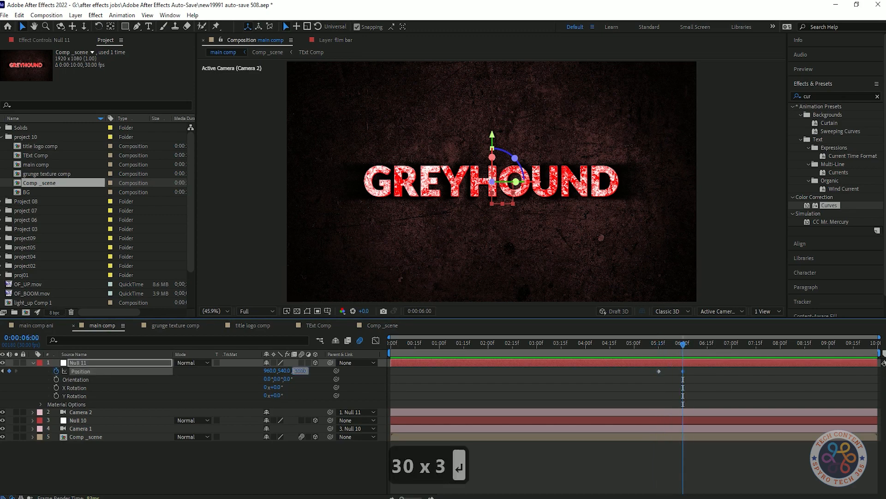
{"action": "key", "text": "Return"}
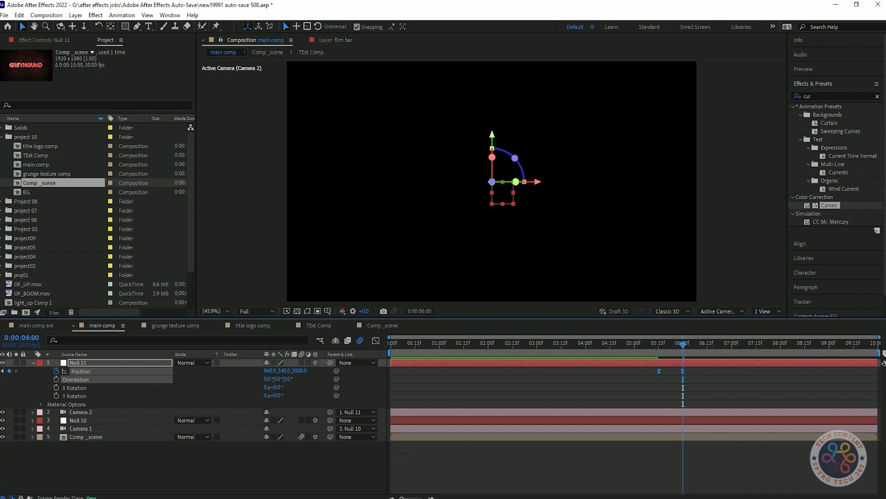
{"action": "key", "text": "F9"}
{"action": "key", "text": "n"}
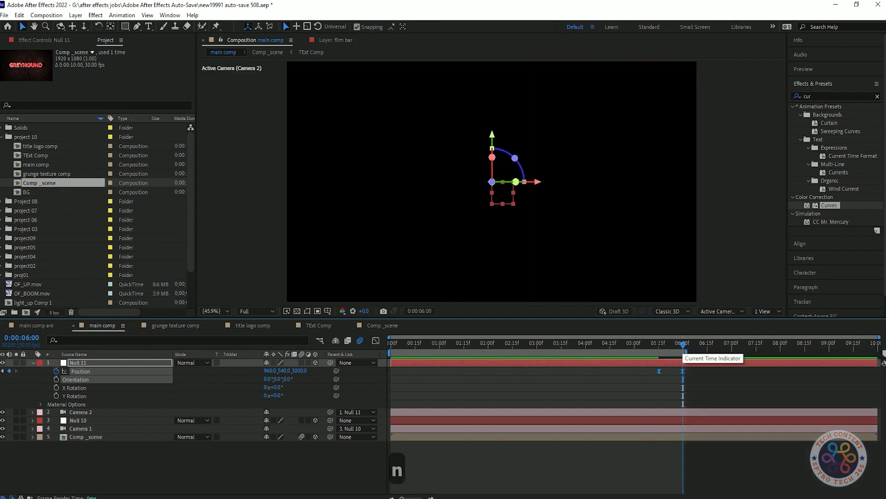
{"action": "key", "text": "space"}
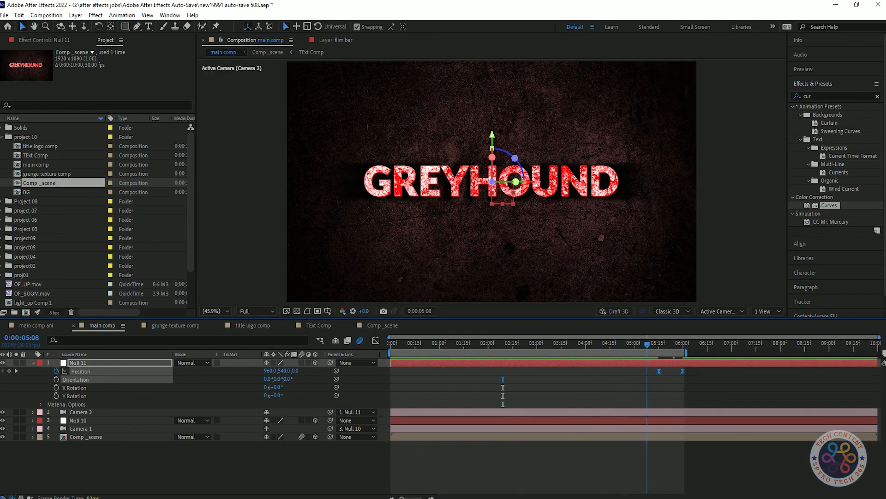
Trim Null 11 and Camera 2 so both start at 5:14.
{"action": "key", "text": "alt+["}
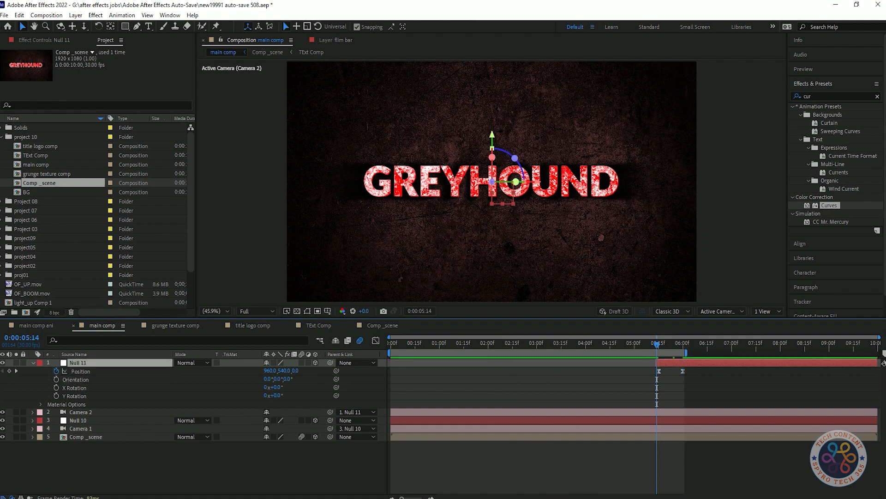
{"action": "key", "text": "space"}
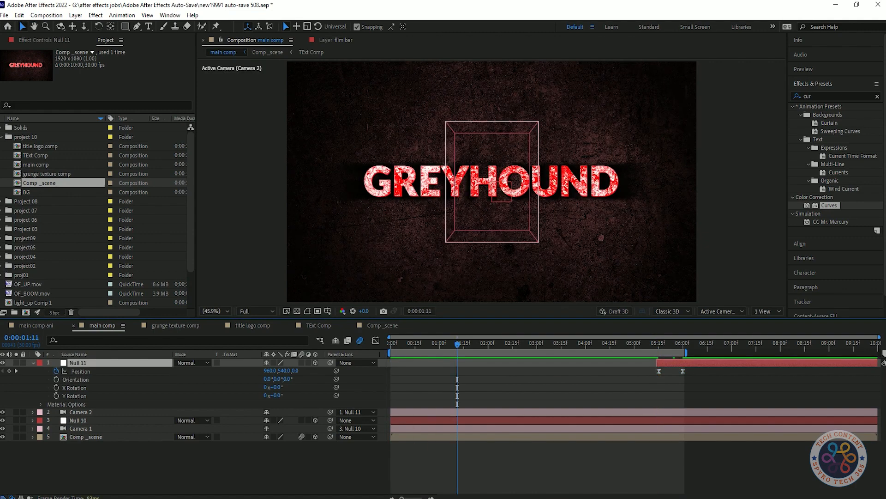
{"action": "key", "text": "ctrl+shift+a"}
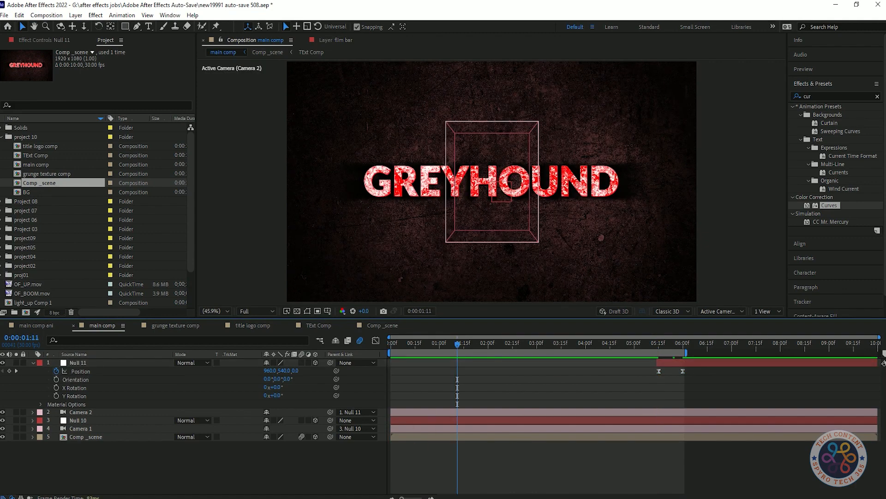
{"action": "left_click", "coordinate": [81, 412]}
{"action": "key", "text": "space"}
{"action": "key", "text": "alt+["}
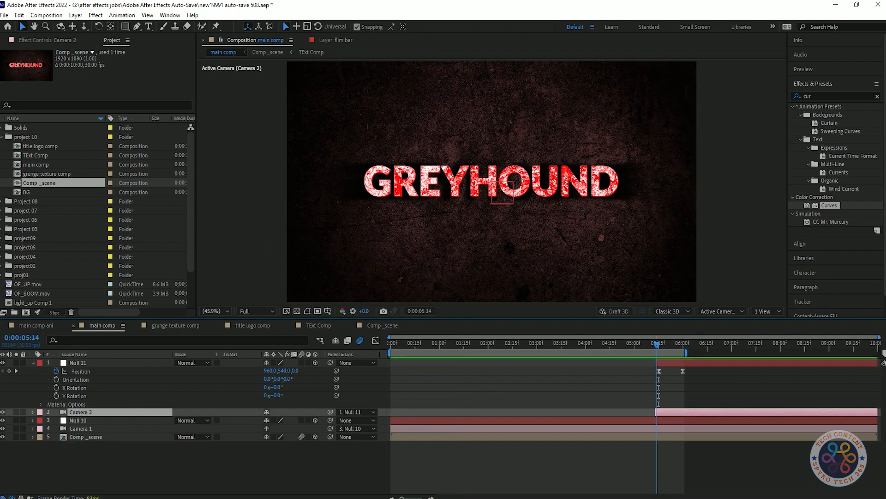
Lower Null 10's starting Position Z from 2732 to 2686 at 0:00 and preview the result.
{"action": "key", "text": "space"}
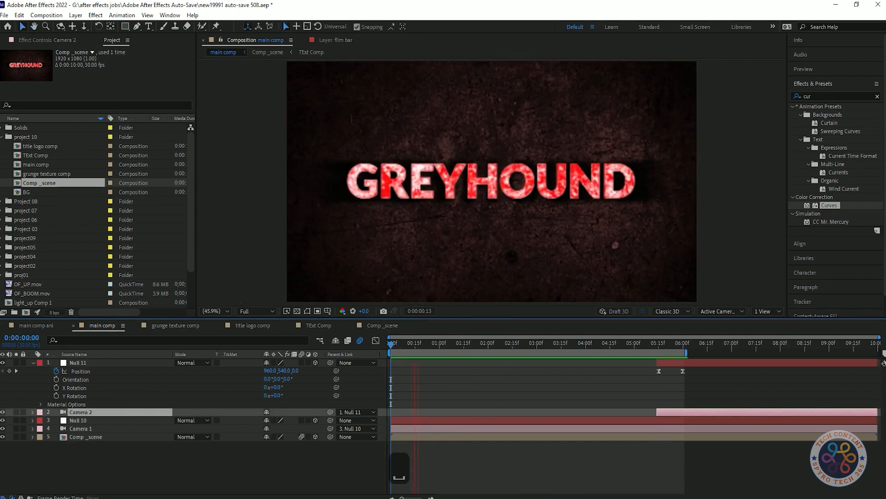
{"action": "key", "text": "space"}
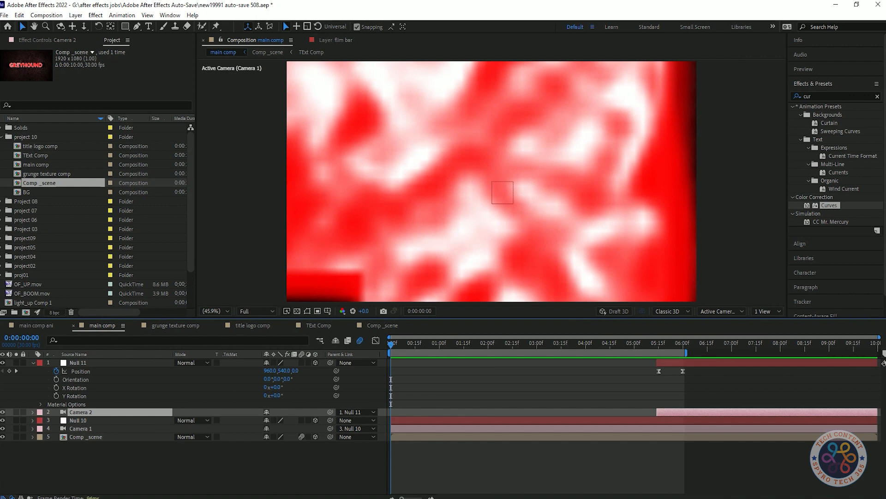
{"action": "key", "text": "ctrl+Down"}
{"action": "key", "text": "p"}
{"action": "left_click_drag", "start_coordinate": [300, 428], "coordinate": [278, 428]}
{"action": "key", "text": "space"}
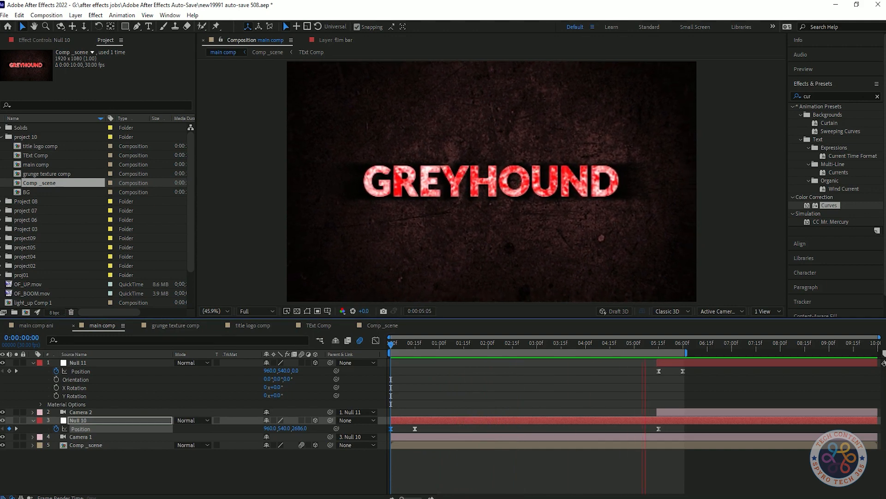
Set the preview resolution to Full.
{"action": "key", "text": "space"}
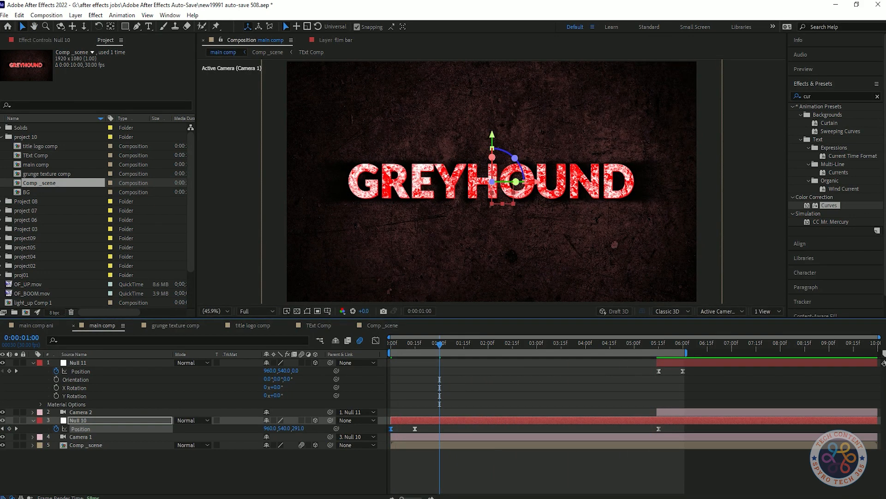
{"action": "left_click", "coordinate": [803, 69]}
{"action": "left_click", "coordinate": [862, 186]}
{"action": "left_click", "coordinate": [862, 209]}
Save the project and play the preview from 0:00.
{"action": "key", "text": "ctrl+s"}
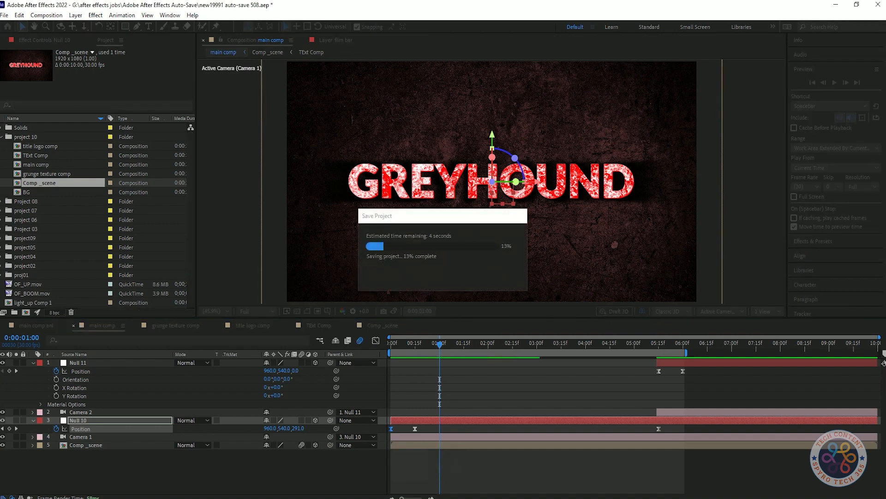
{"action": "key", "text": "ctrl+s"}
{"action": "left_click_drag", "start_coordinate": [439, 345], "coordinate": [311, 353]}
{"action": "key", "text": "space"}
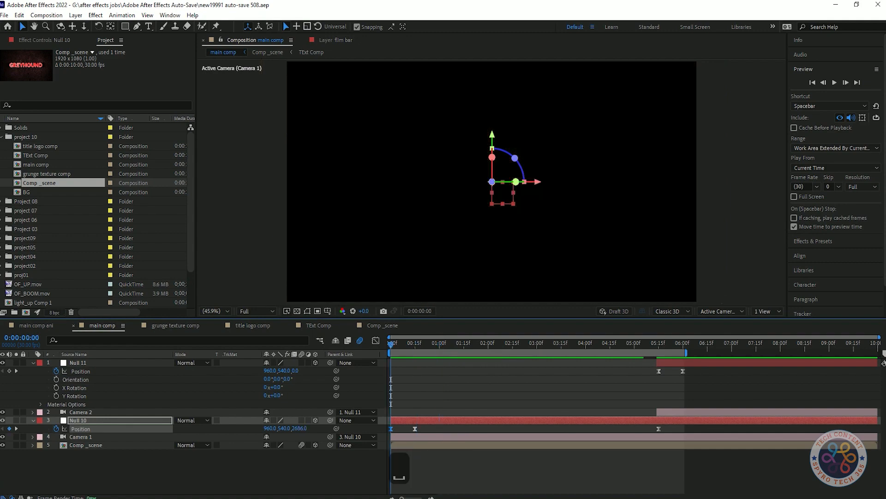